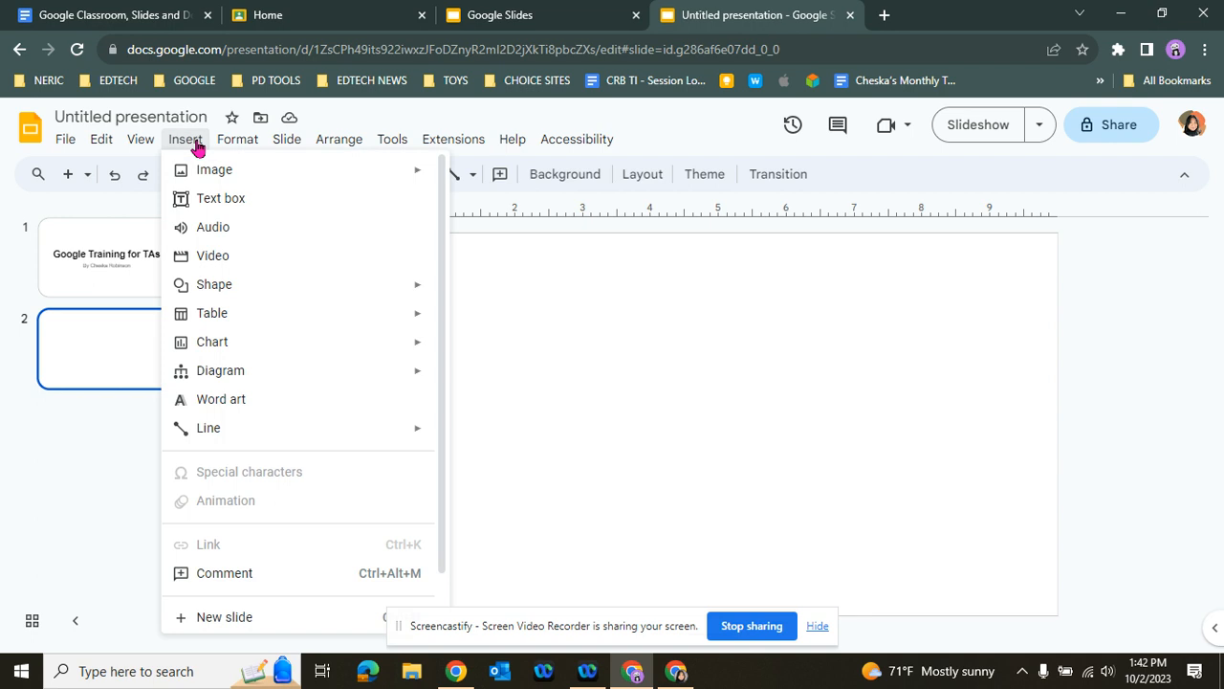
Step: Search the web for "tabby cat" images to insert on the blank second slide
mouse_move(181, 174)
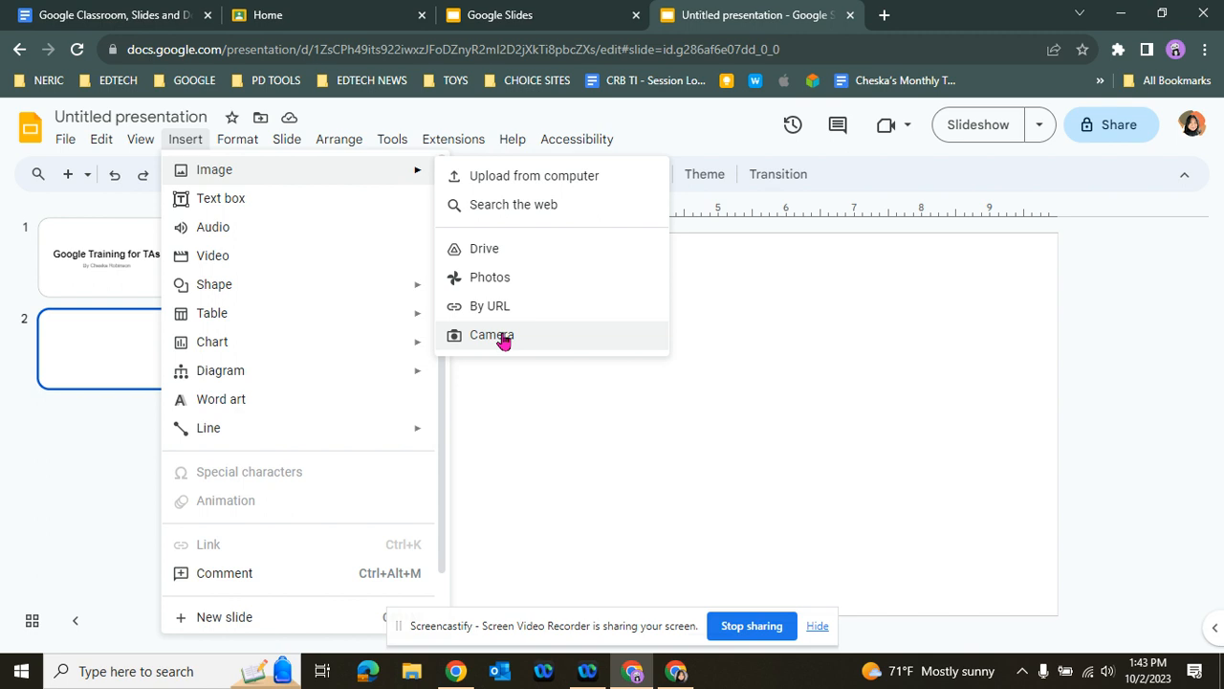
left_click(565, 207)
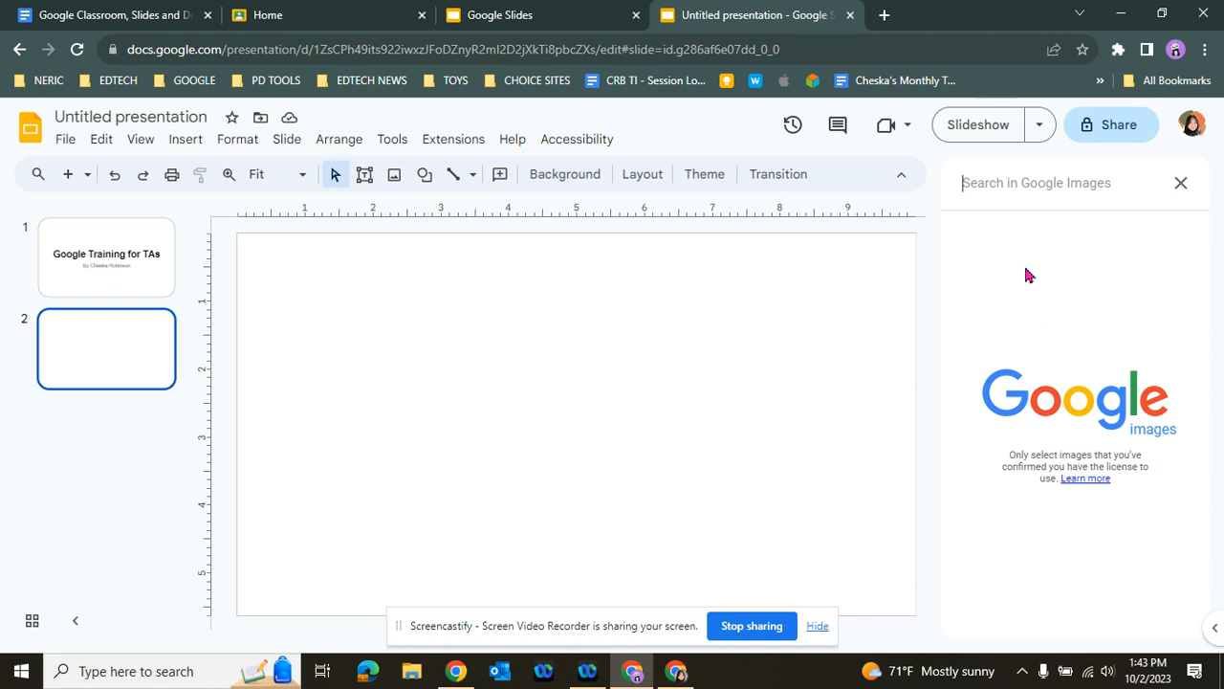
type("tabby cat")
key("Return")
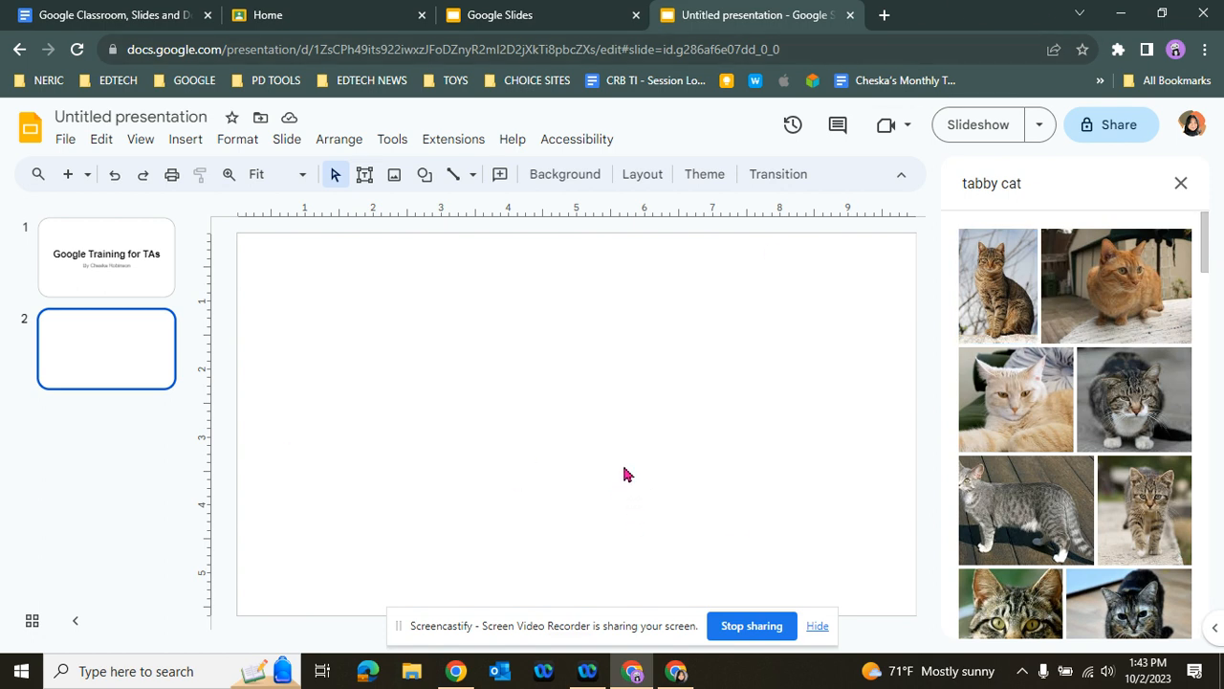
Step: Insert three tabby cat photos from the search results on slide 2, including the sitting cat and the cat lying by a window
left_click(965, 312)
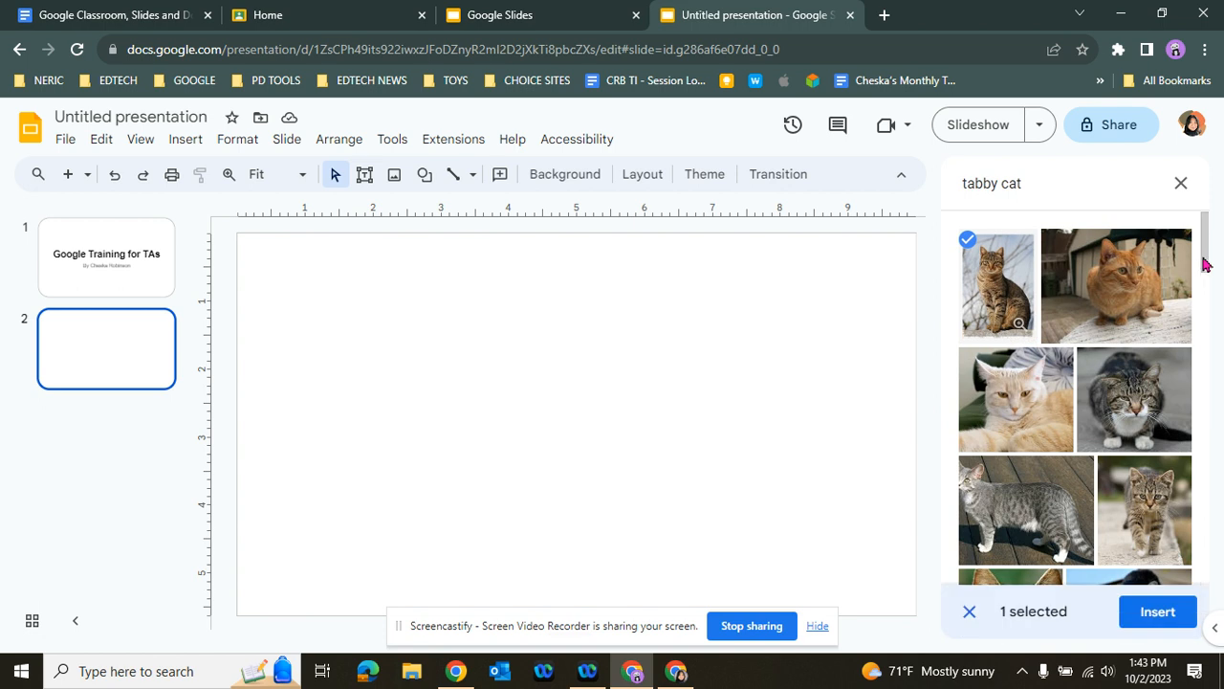
left_click_drag(1206, 265, 995, 457)
left_click(1014, 315)
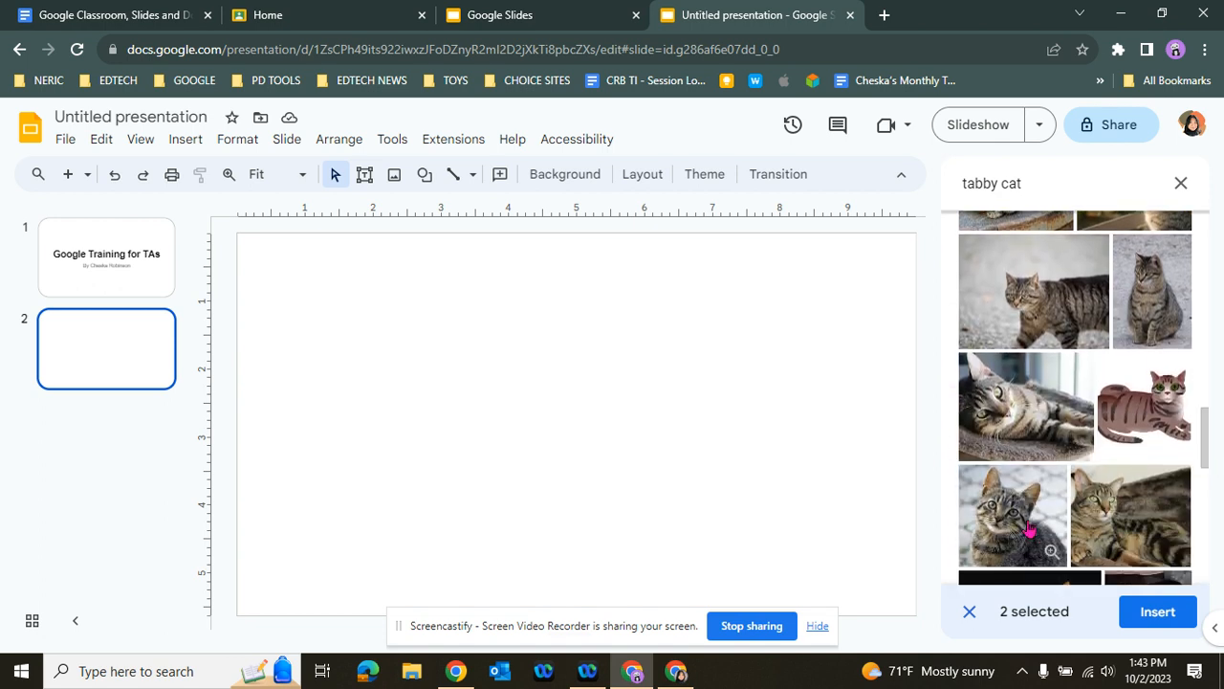
left_click(1027, 445)
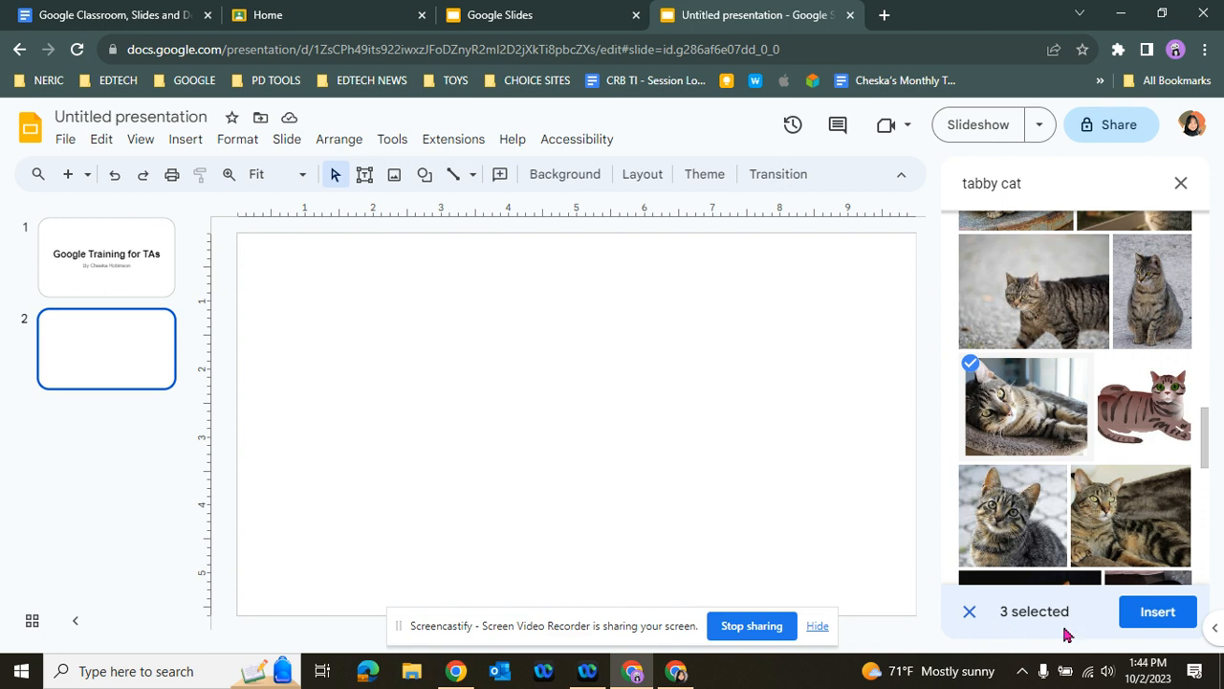
left_click(1156, 624)
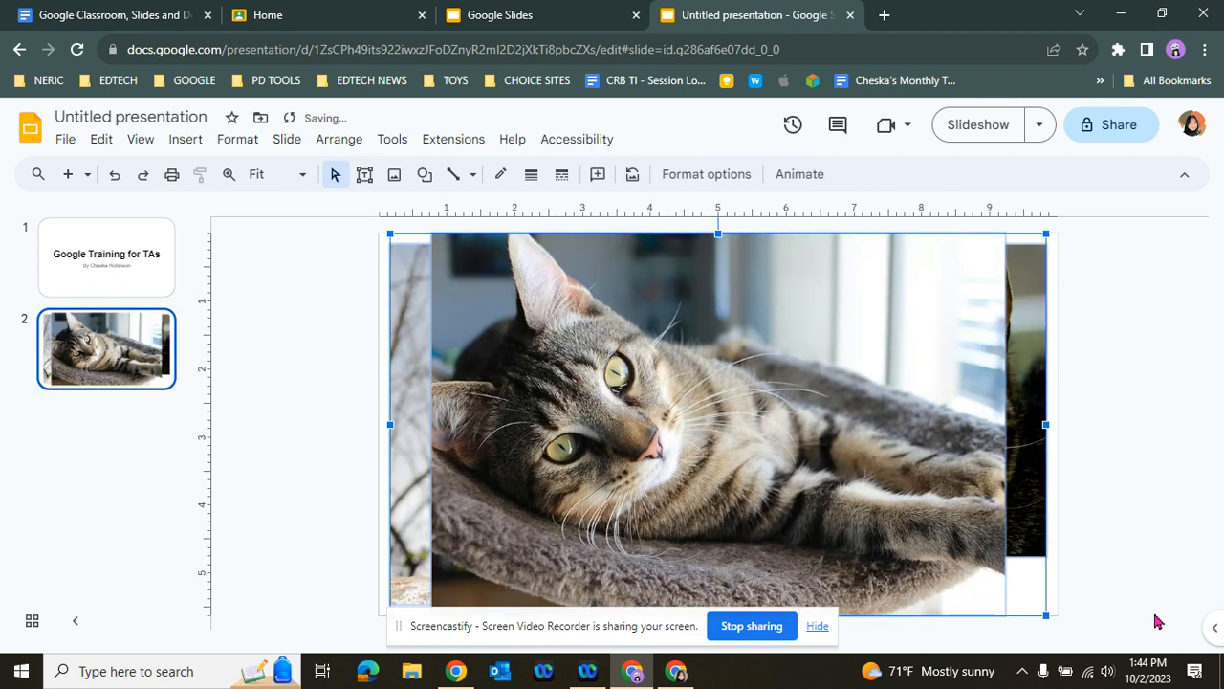
left_click(1161, 490)
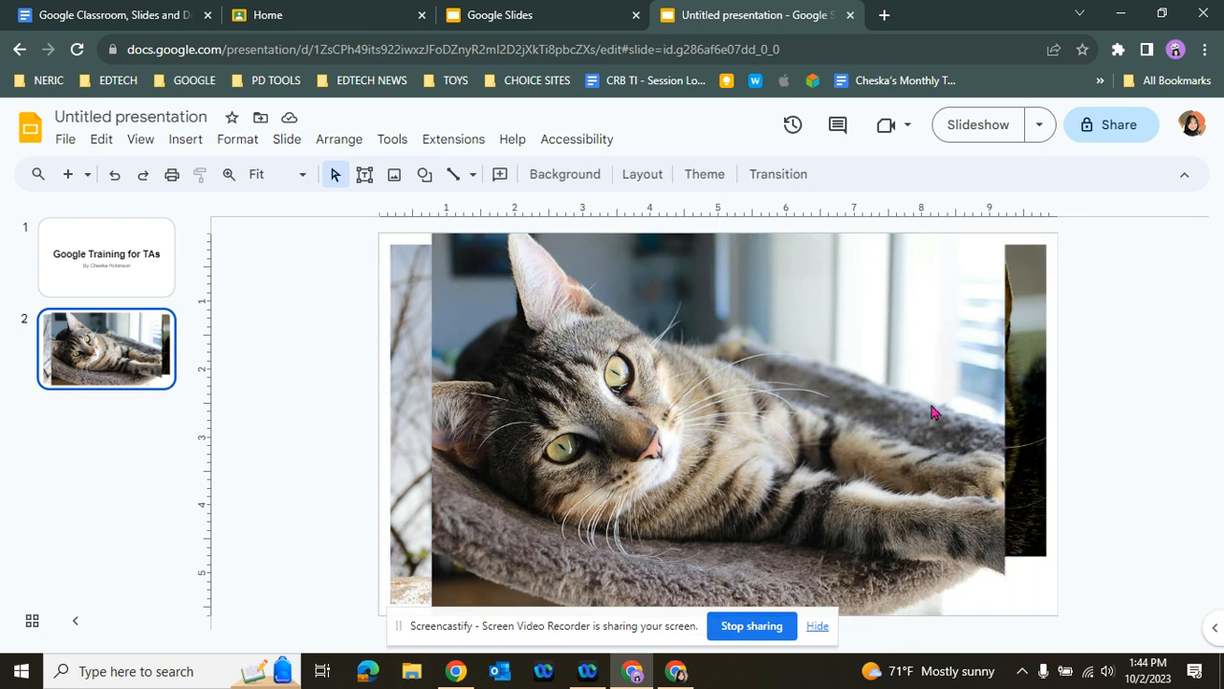
Step: Shrink the lying cat photo, move it toward the slide's centre, and rotate it counterclockwise so it overlaps the other two photos
left_click(669, 318)
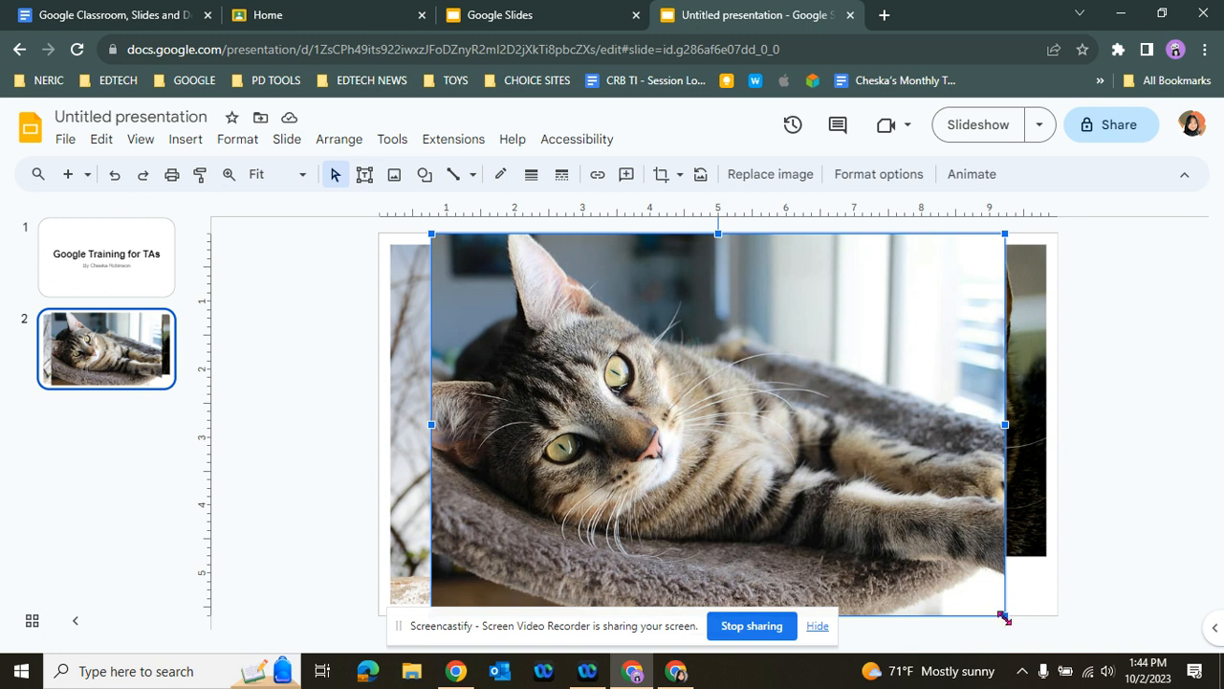
left_click_drag(1005, 618, 782, 507)
left_click_drag(690, 375, 774, 418)
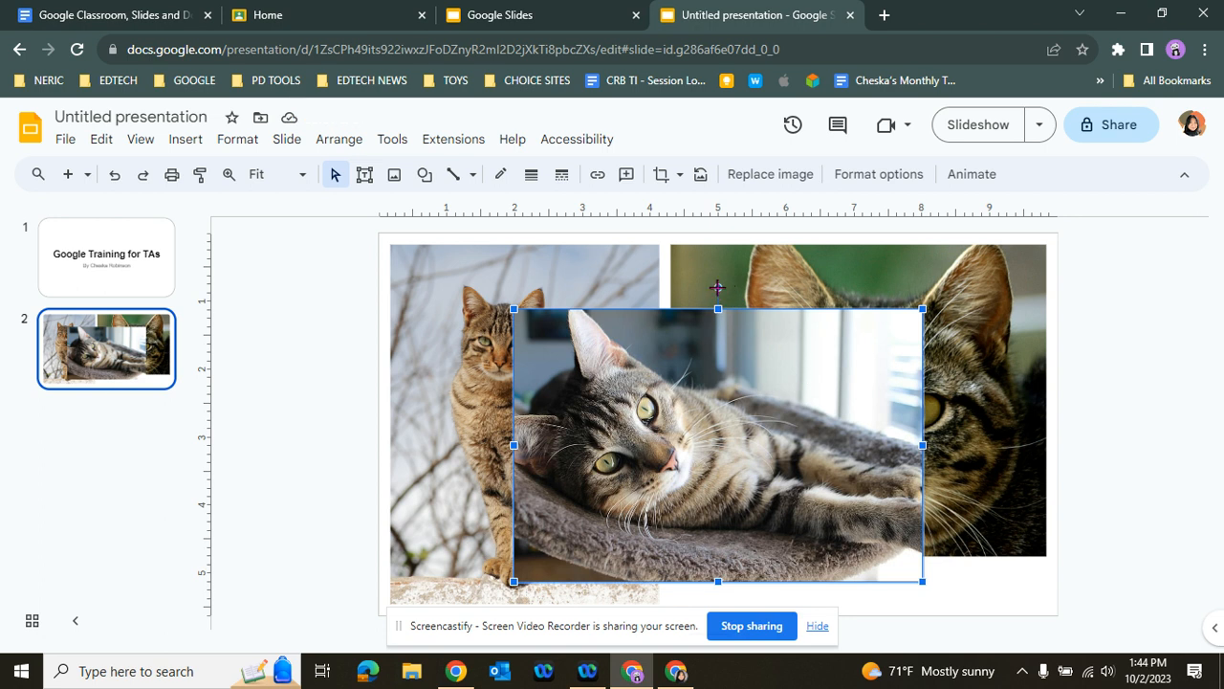
left_click_drag(717, 288, 653, 311)
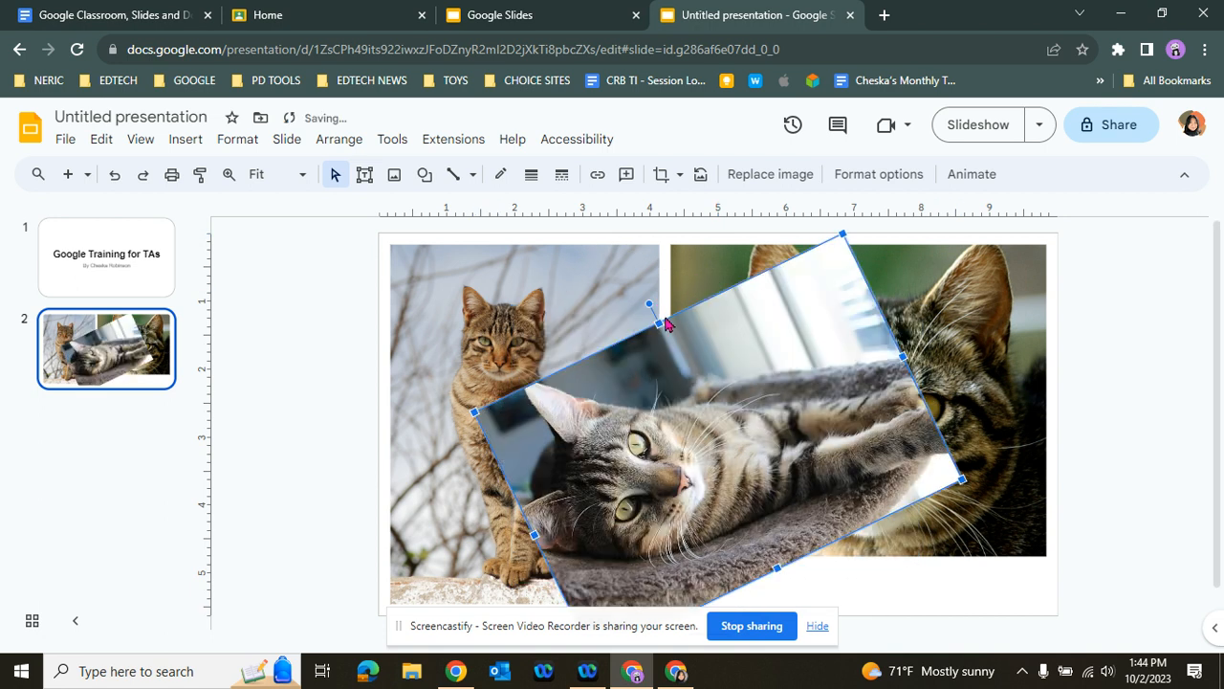
left_click(1130, 390)
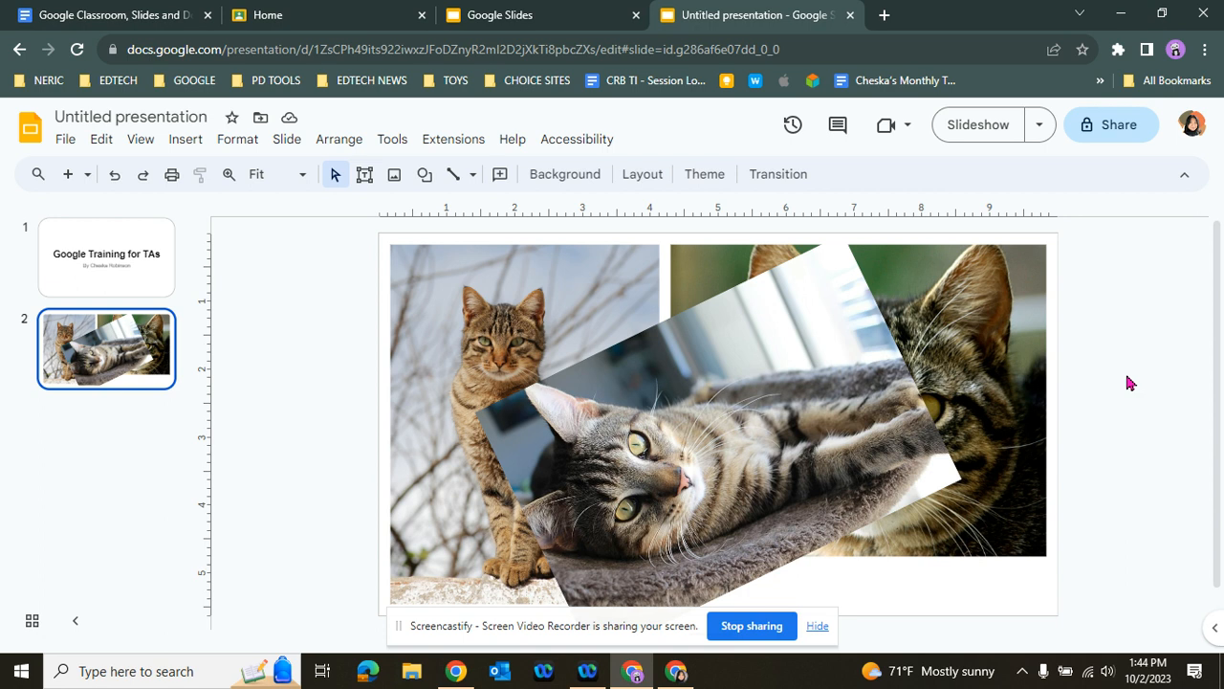
left_click(1211, 639)
left_click(1209, 637)
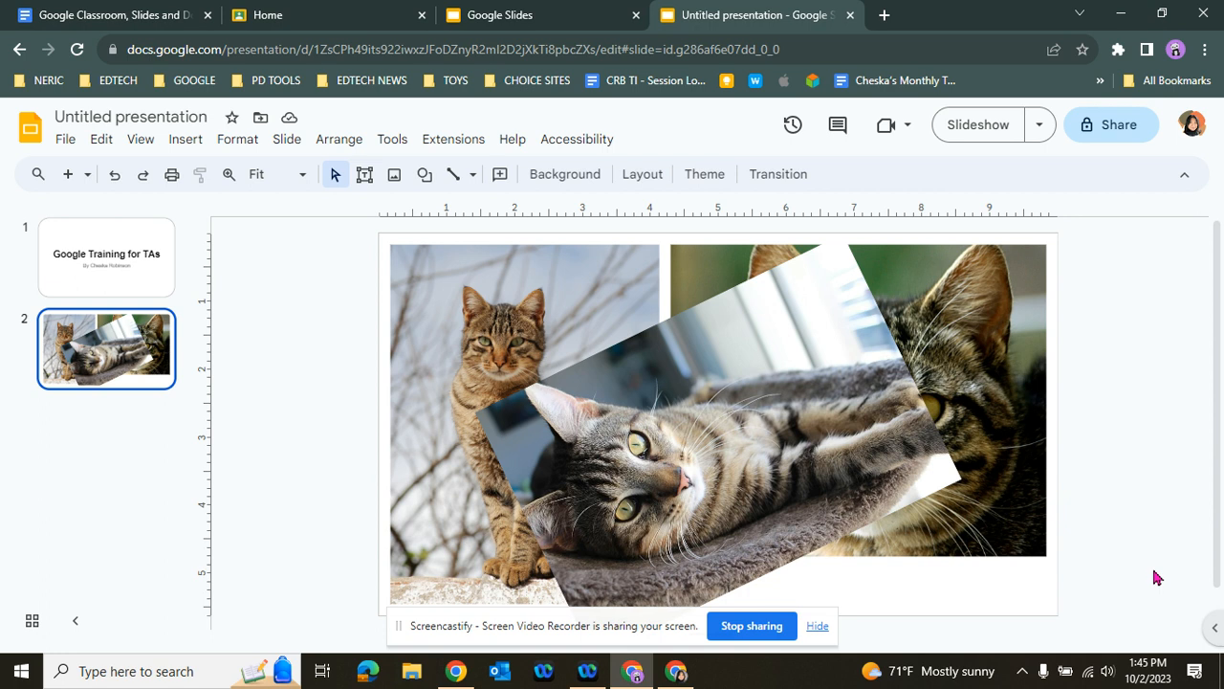
left_click(483, 318)
left_click(764, 461)
left_click(928, 317)
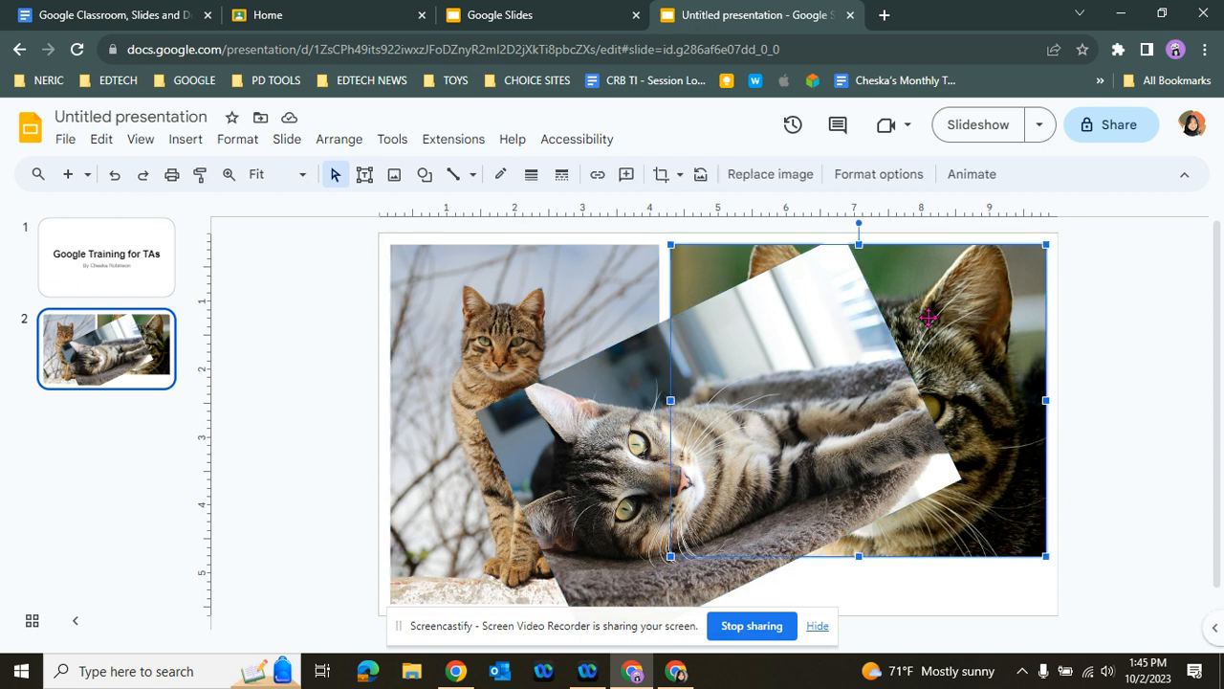
left_click(1151, 400)
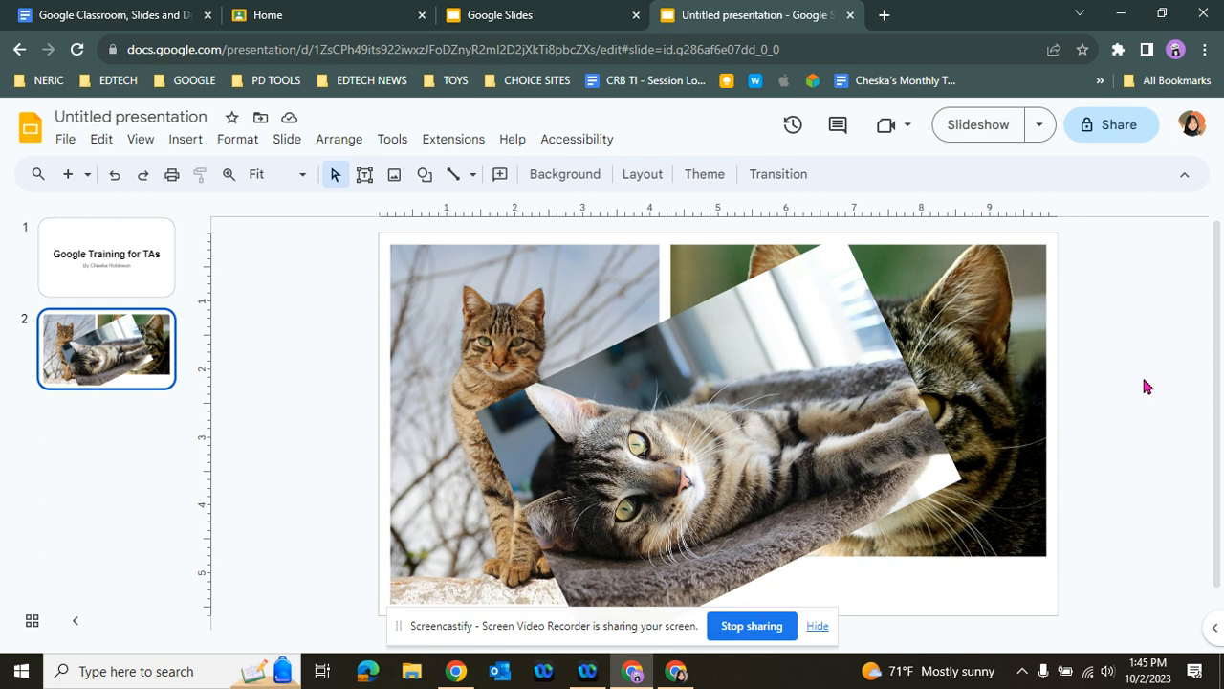
Step: Select all three cat photos and open the Explore feature by searching the commands for "explore"
key("ctrl+a")
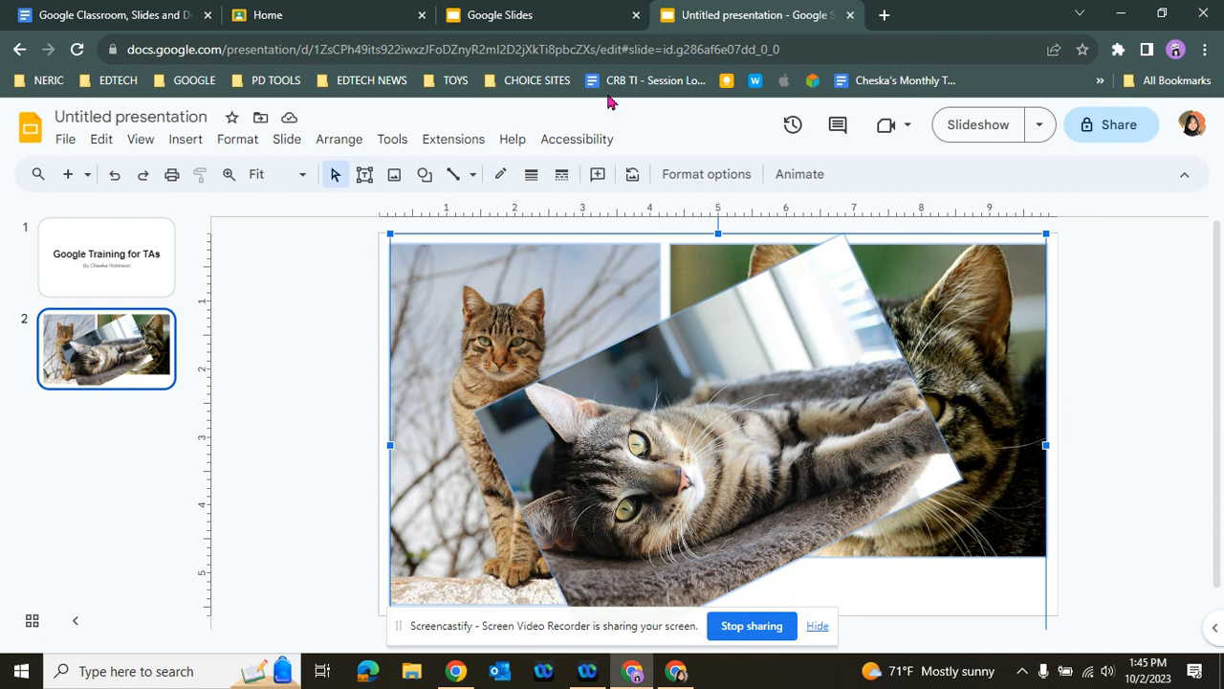
left_click(513, 141)
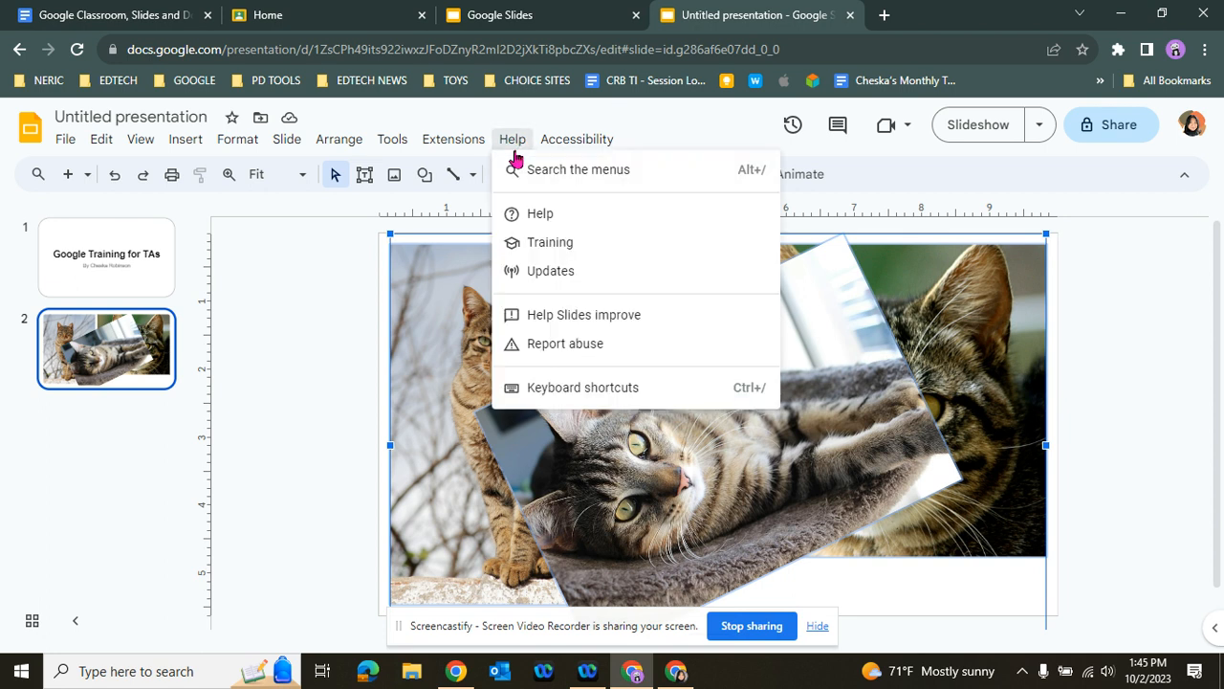
left_click(567, 171)
type("explore")
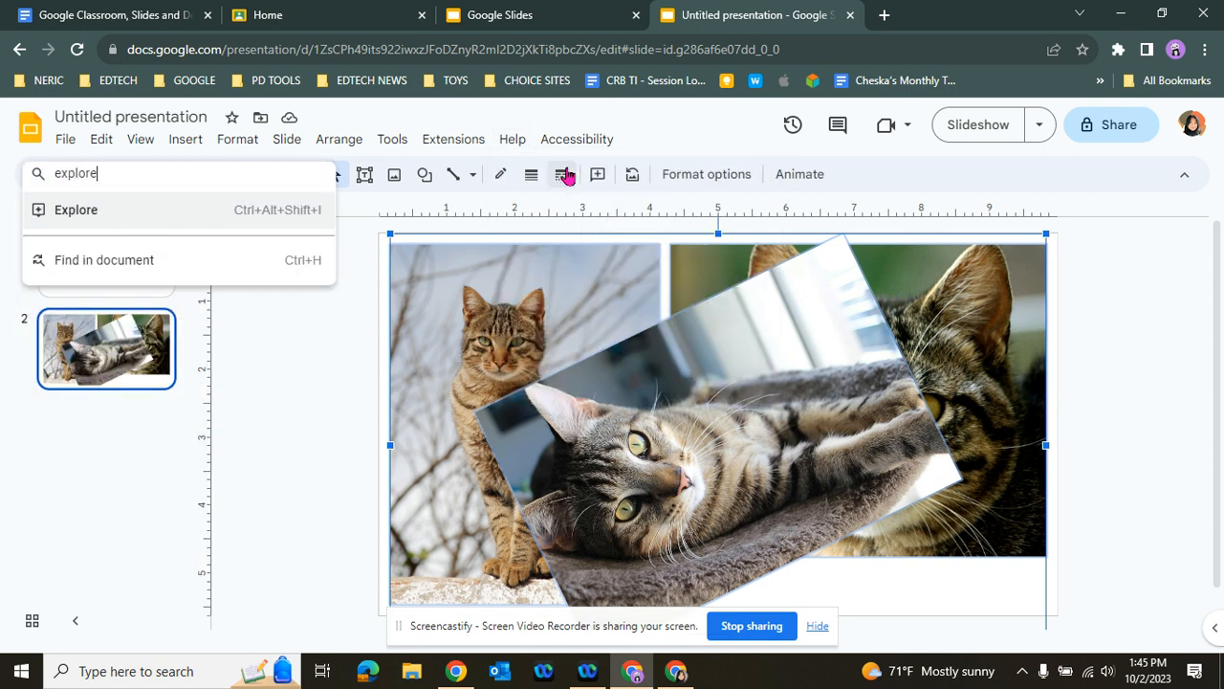
key("Return")
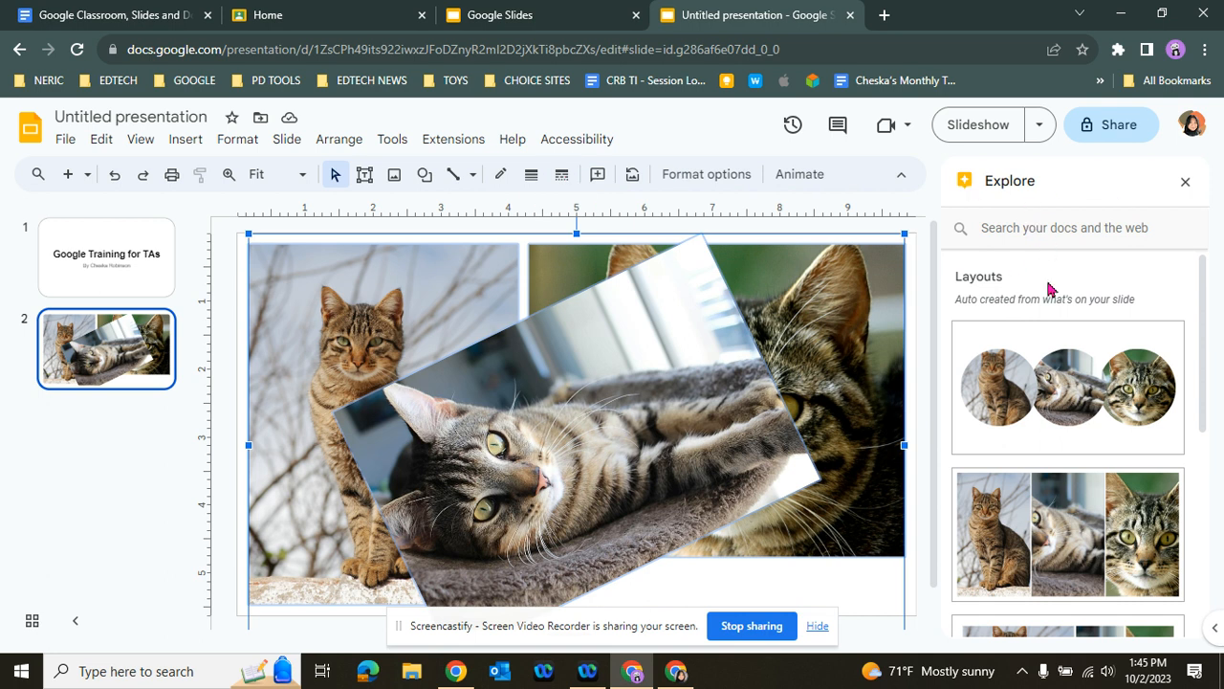
Step: Try the suggested layout with three overlapping circles, and replace it with the layout of two photos above one wide photo
left_click_drag(1202, 303, 1192, 331)
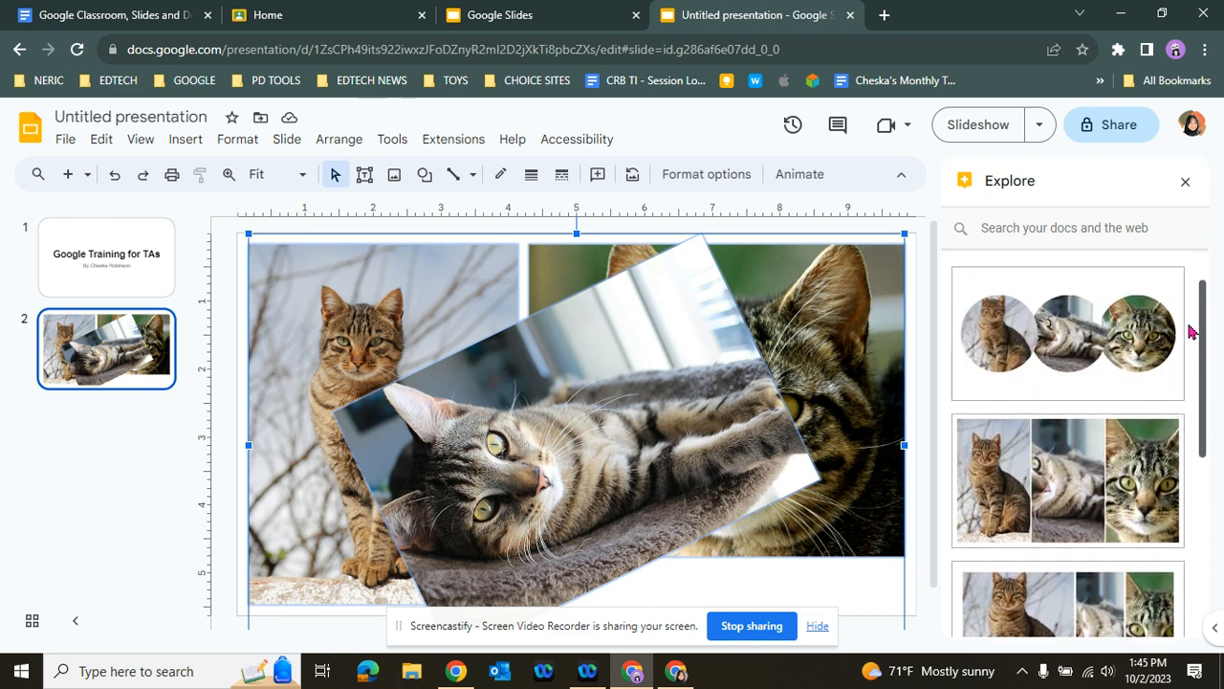
left_click(1099, 387)
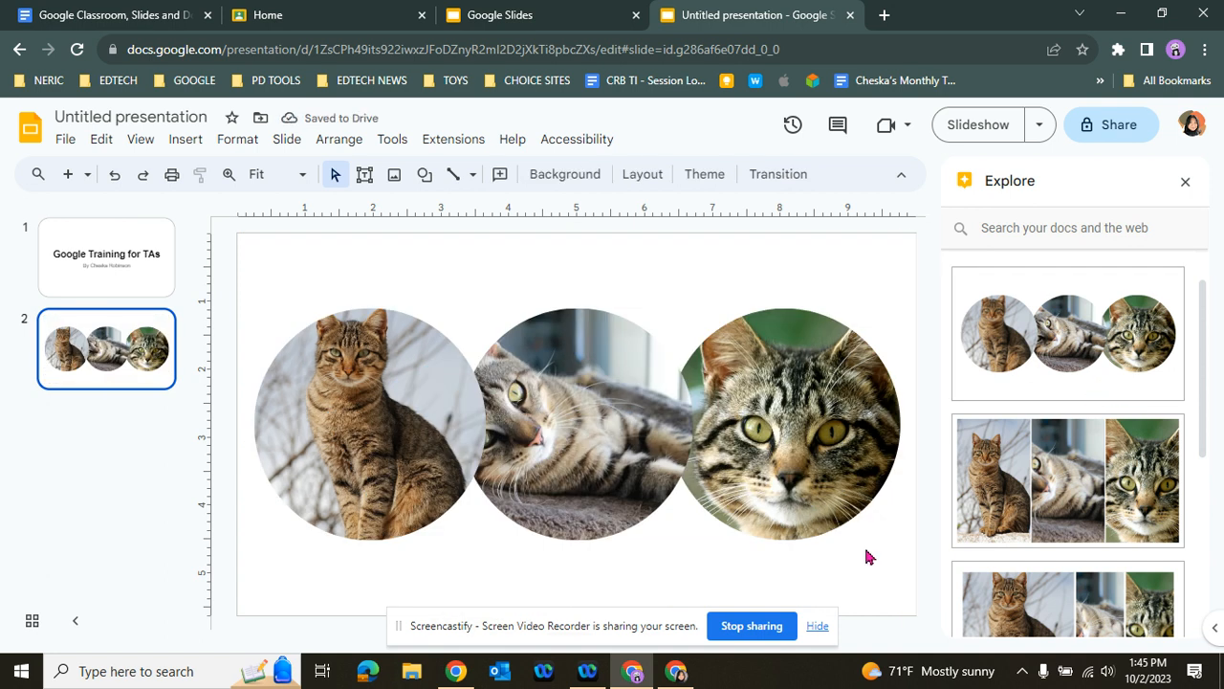
scroll(1148, 449, "down", 1)
scroll(1147, 457, "down", 2)
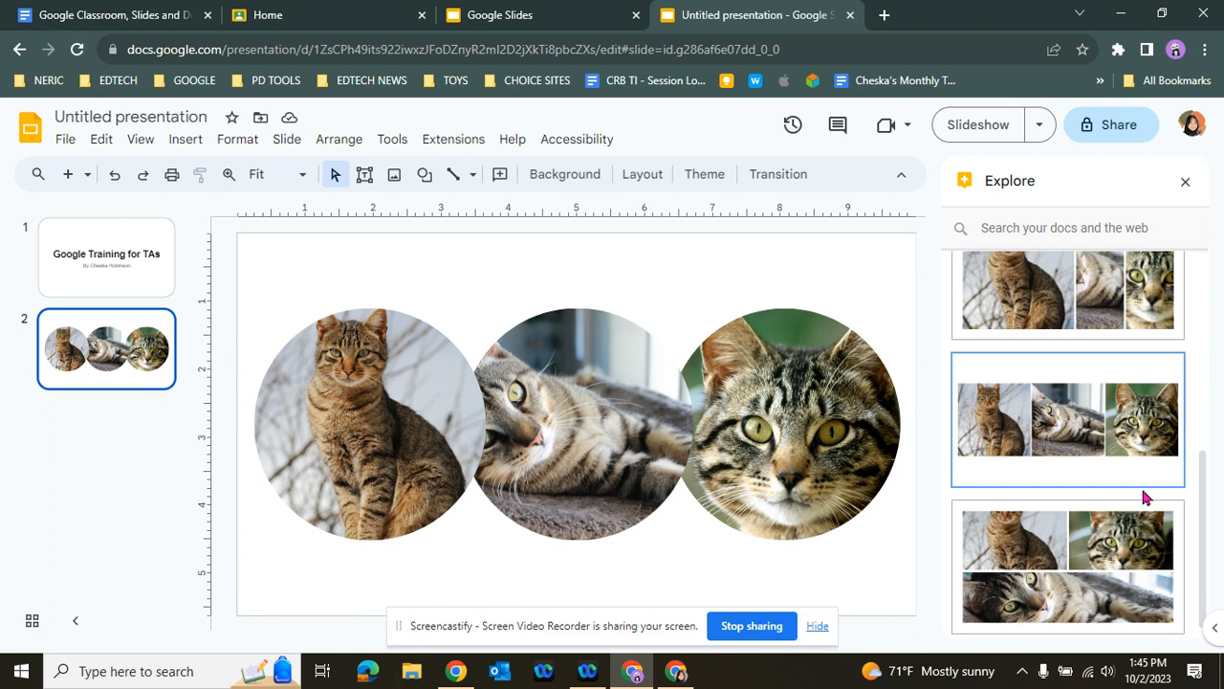
left_click(1121, 572)
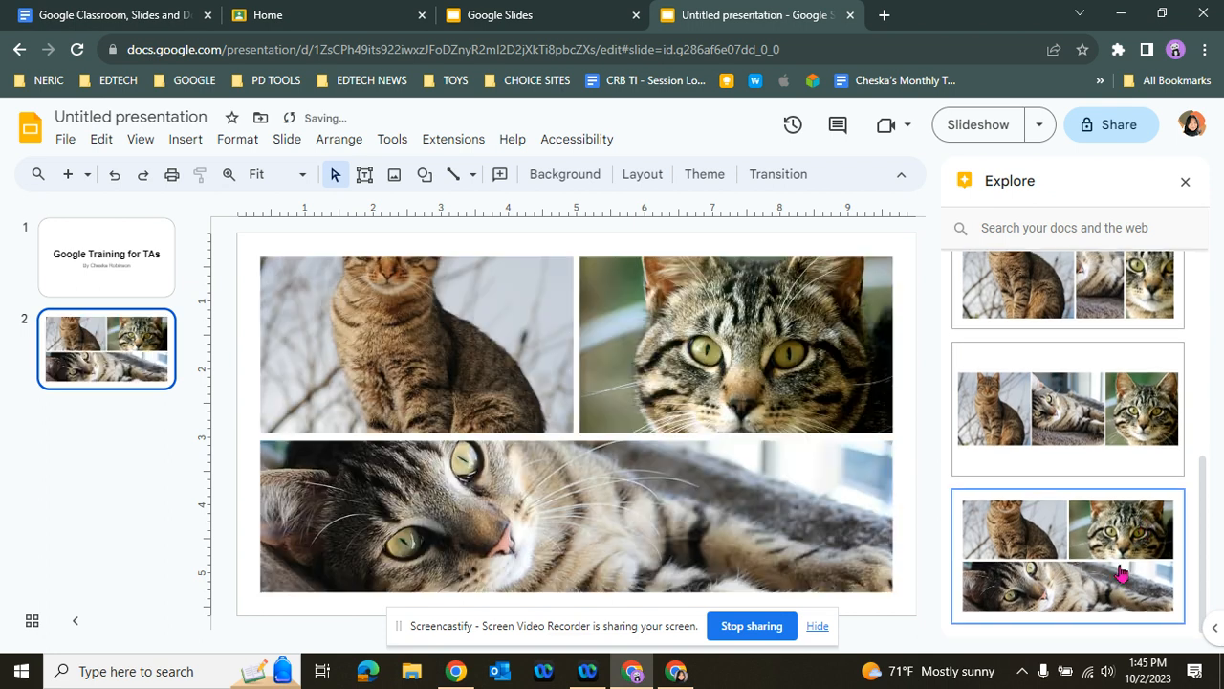
Step: Shift the sitting cat photo down inside its crop frame so the cat's whole head fits
left_click(393, 368)
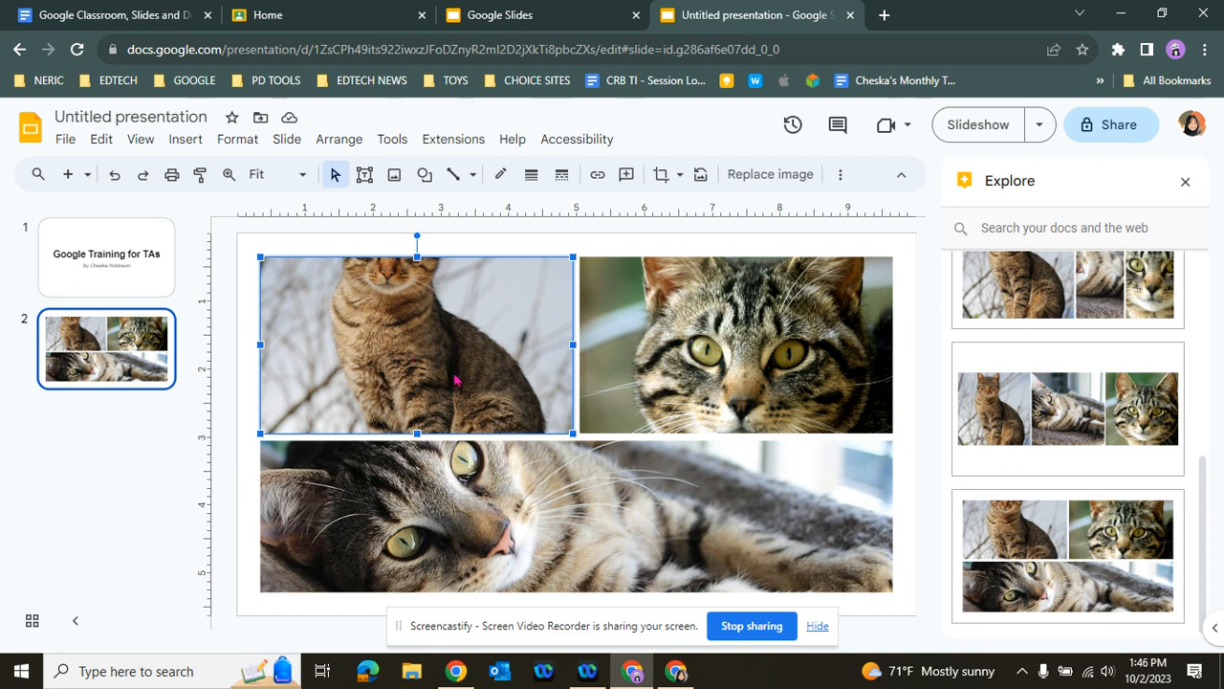
double_click(428, 347)
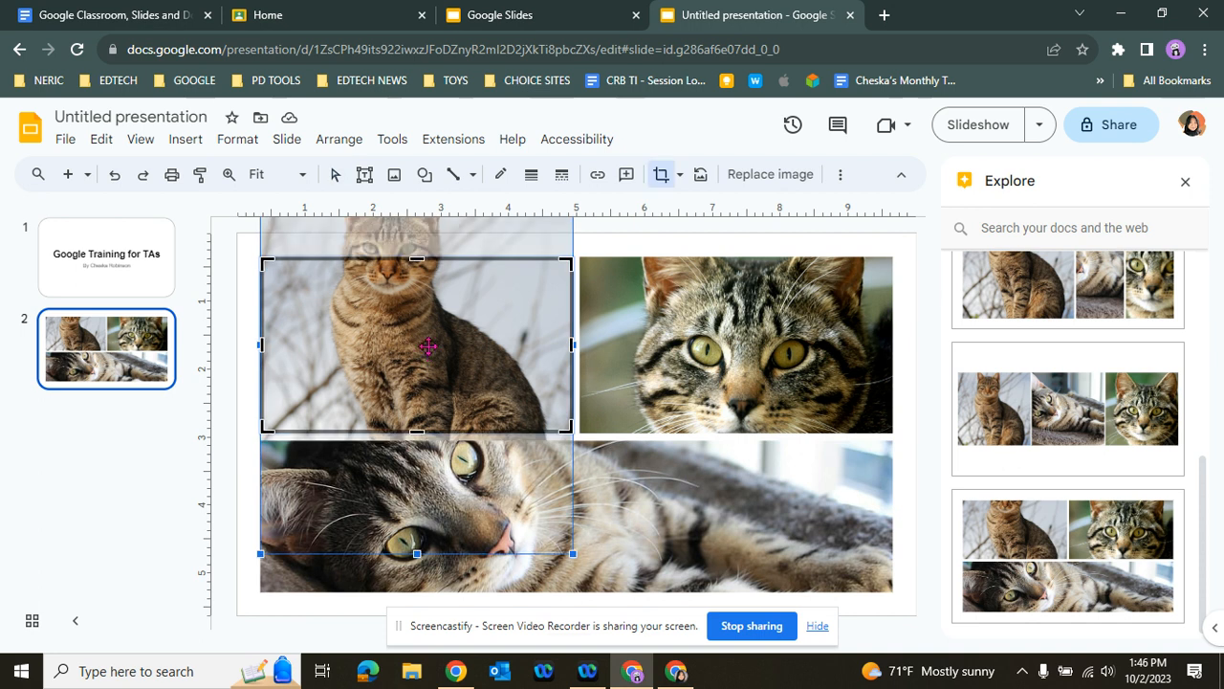
left_click_drag(422, 324, 408, 366)
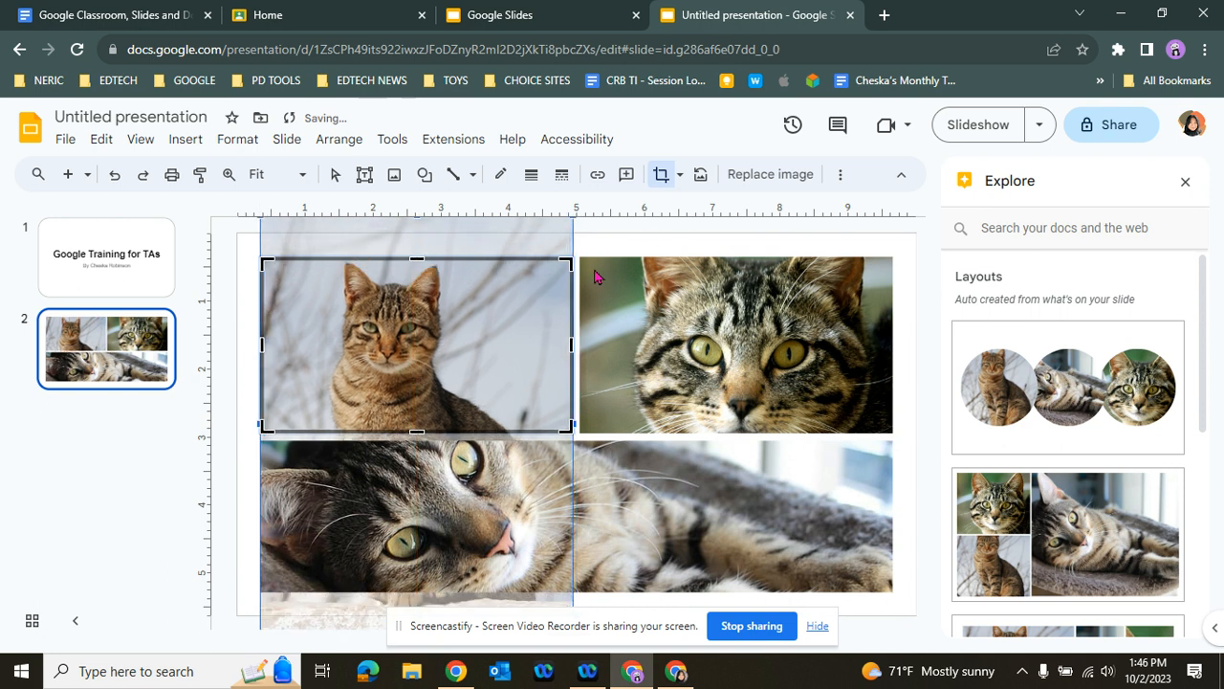
key("Escape")
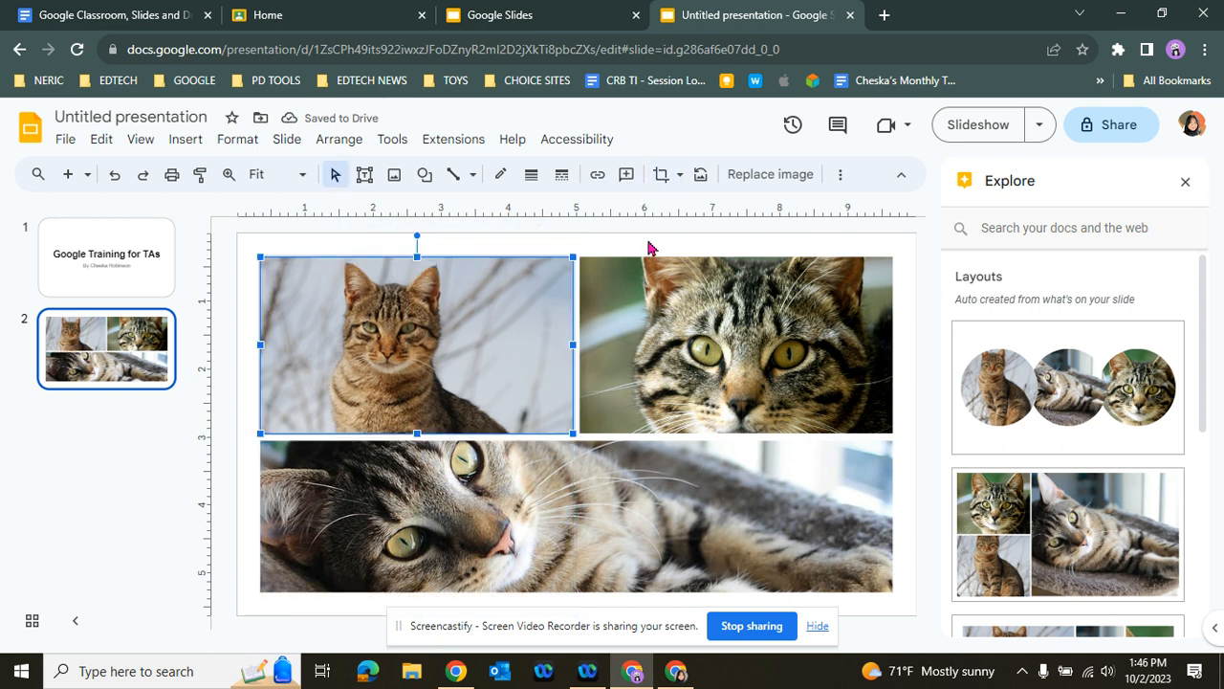
left_click(916, 465)
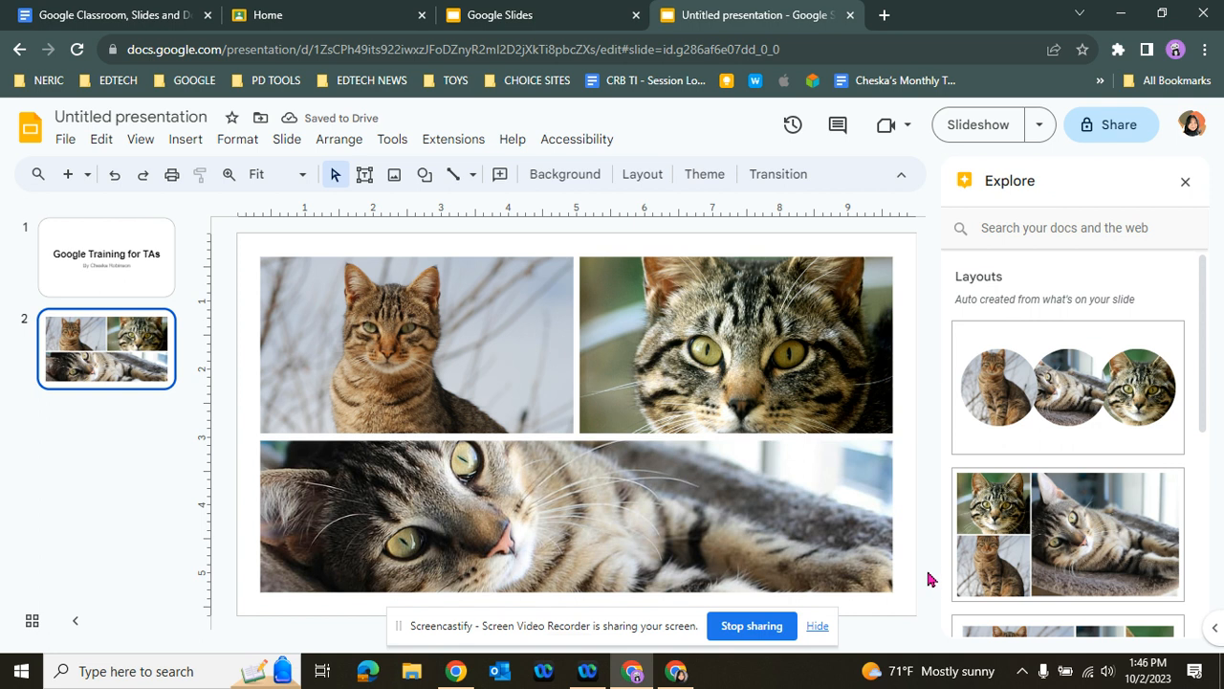
Step: Shift the close-up cat face photo slightly up inside its crop frame, and close Explore
double_click(776, 396)
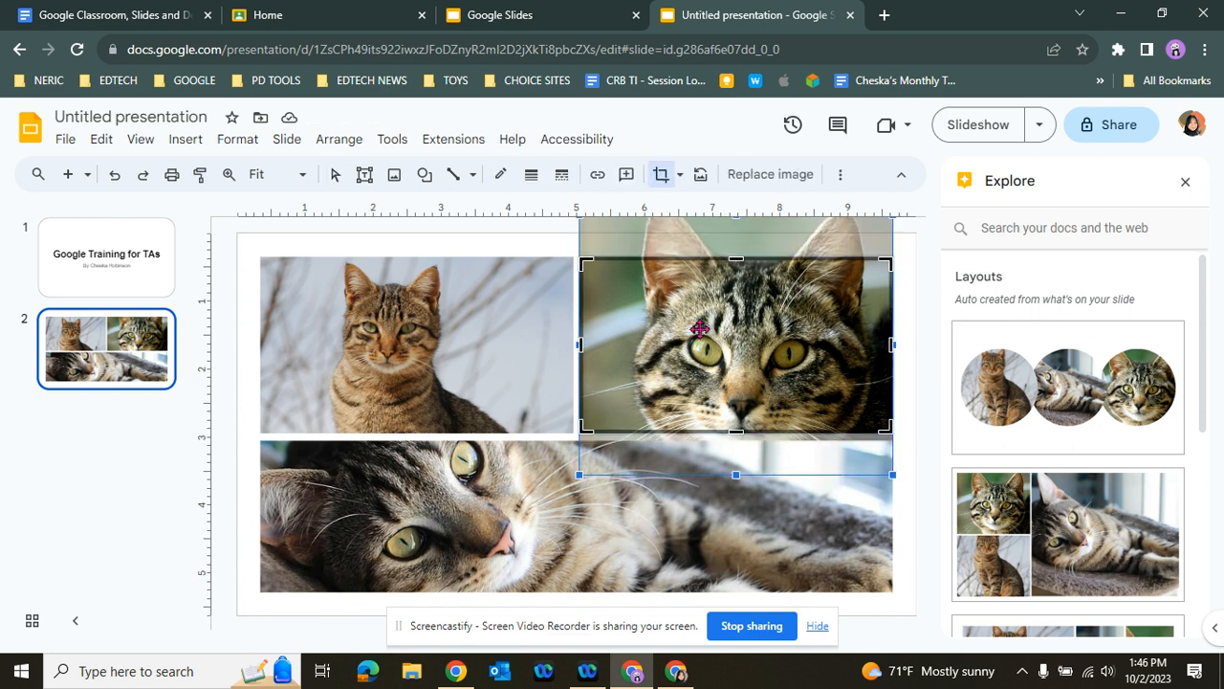
left_click_drag(740, 340, 738, 310)
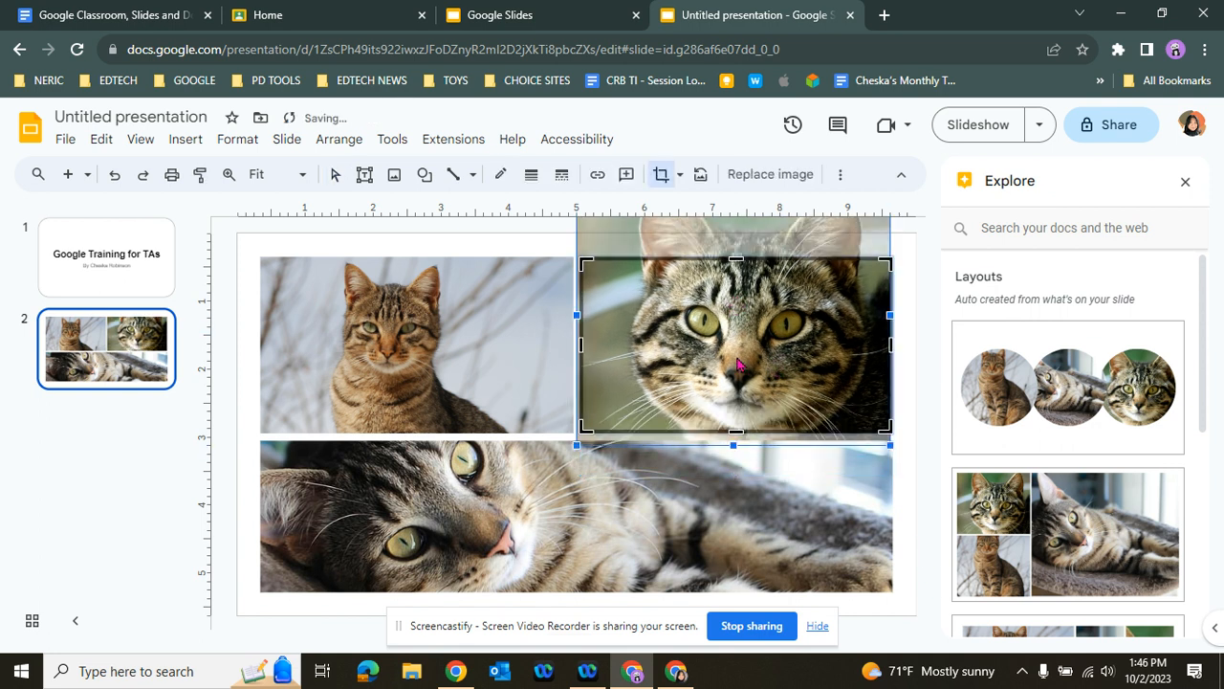
key("Escape")
left_click(910, 476)
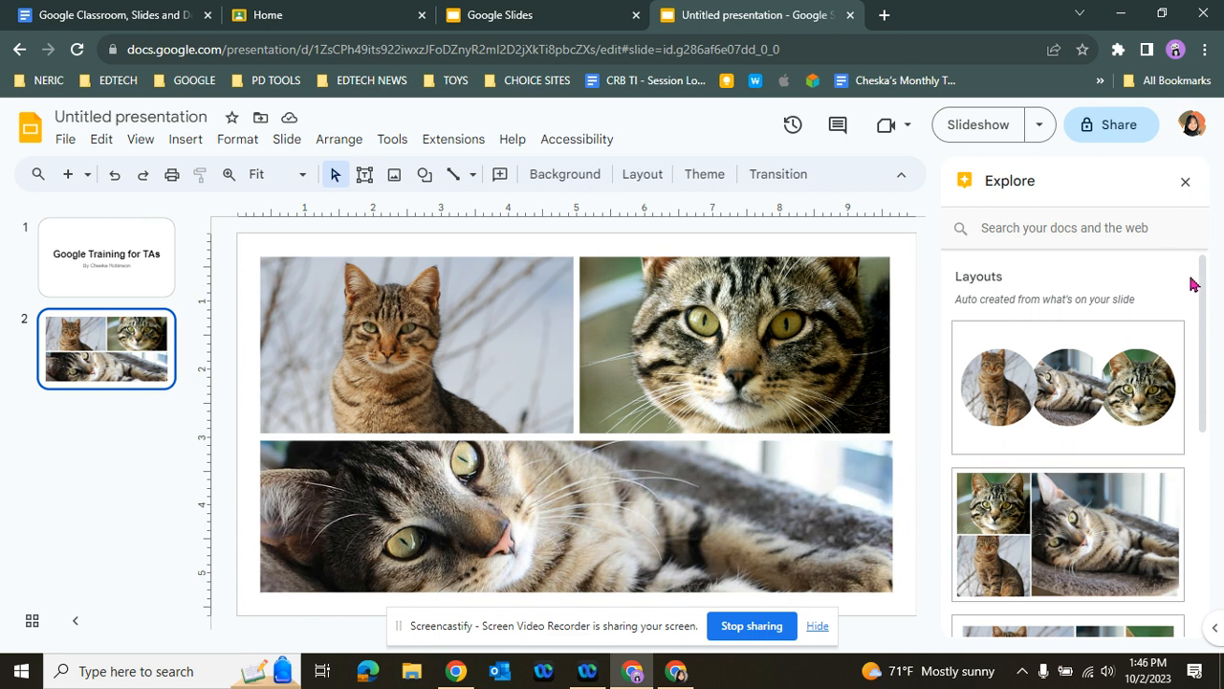
left_click(1184, 182)
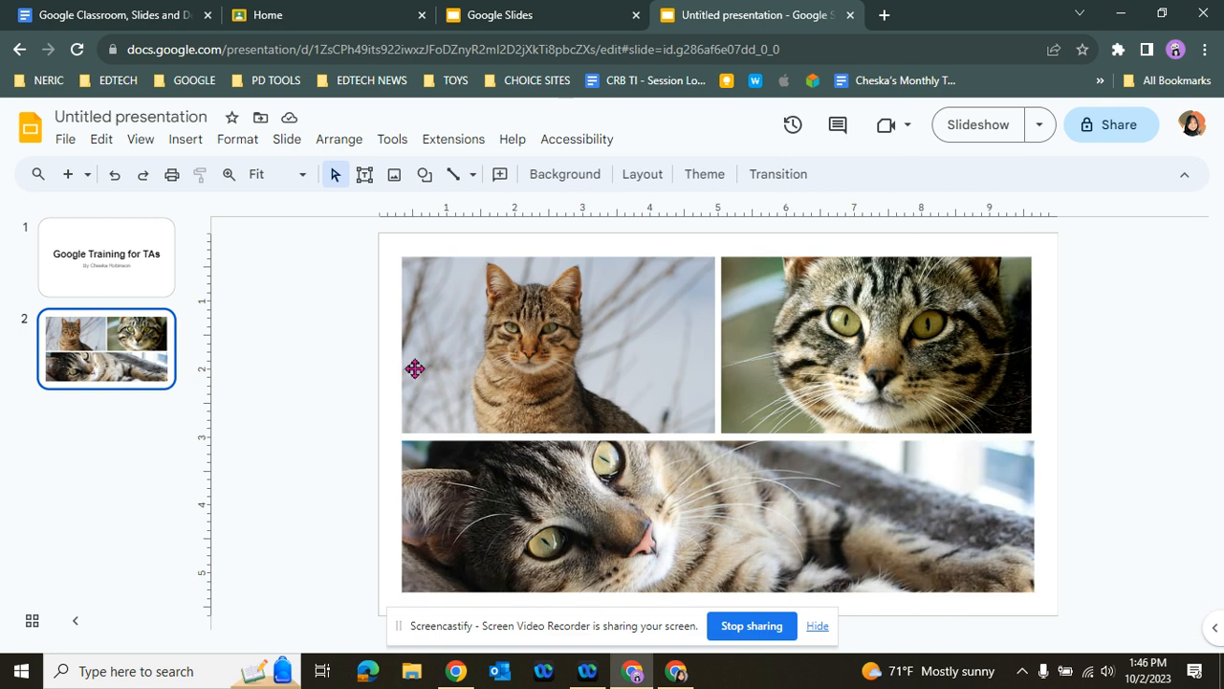
Step: View the title slide, return to the cat collage slide, and set the slide insertion point after it
left_click(153, 292)
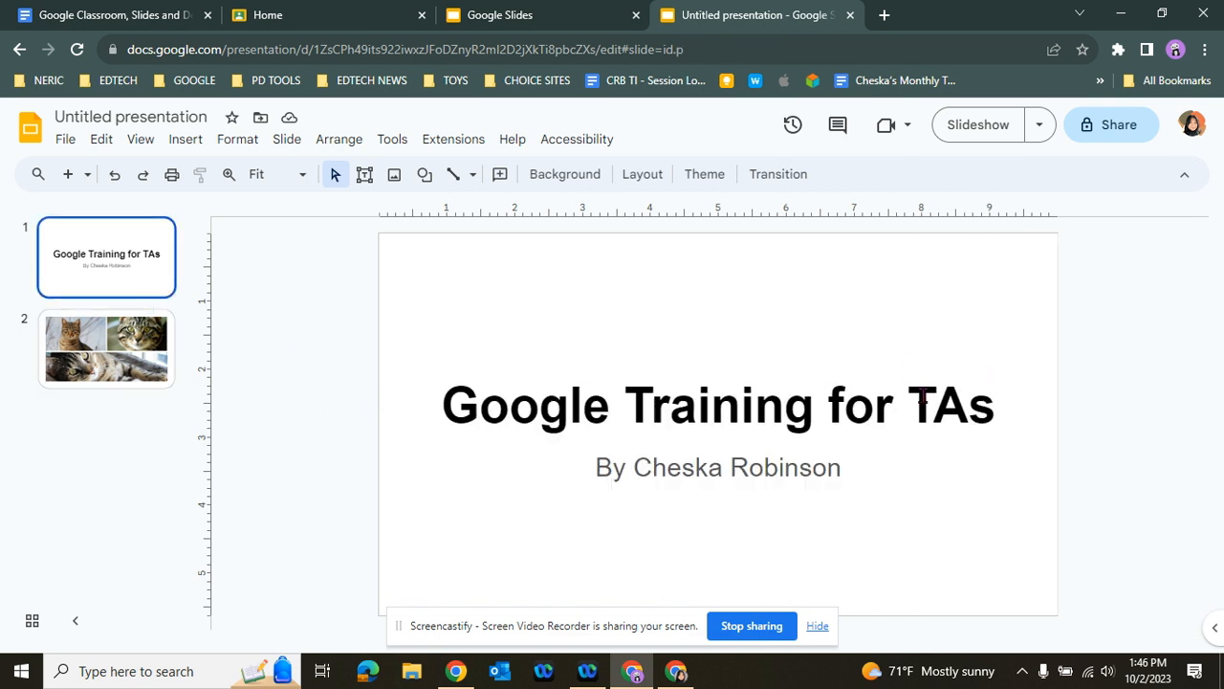
left_click(113, 377)
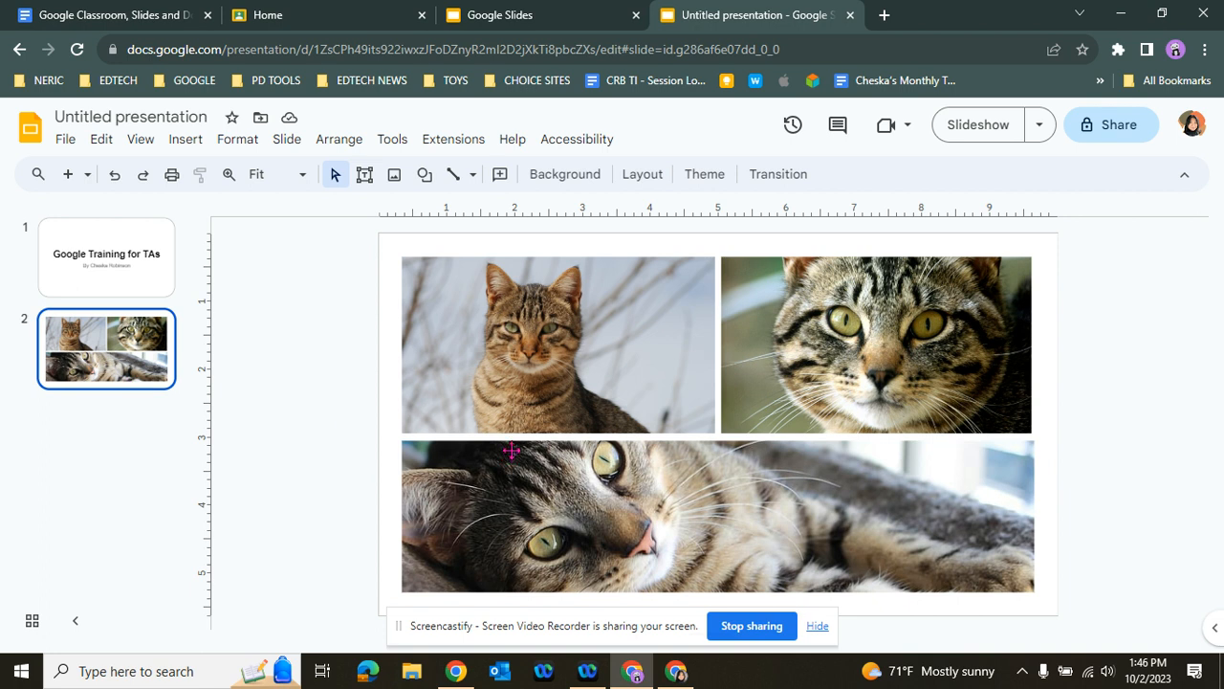
left_click(127, 510)
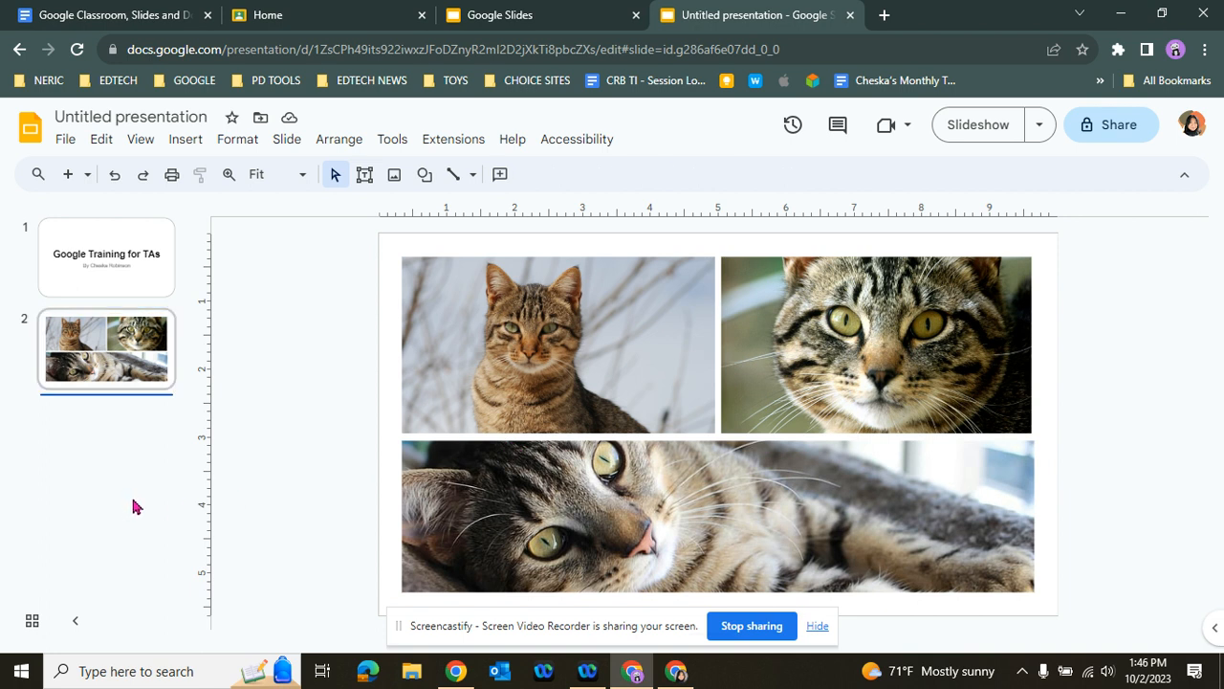
Step: Add a blank slide after the cat collage slide and start inserting a video on it
left_click(75, 186)
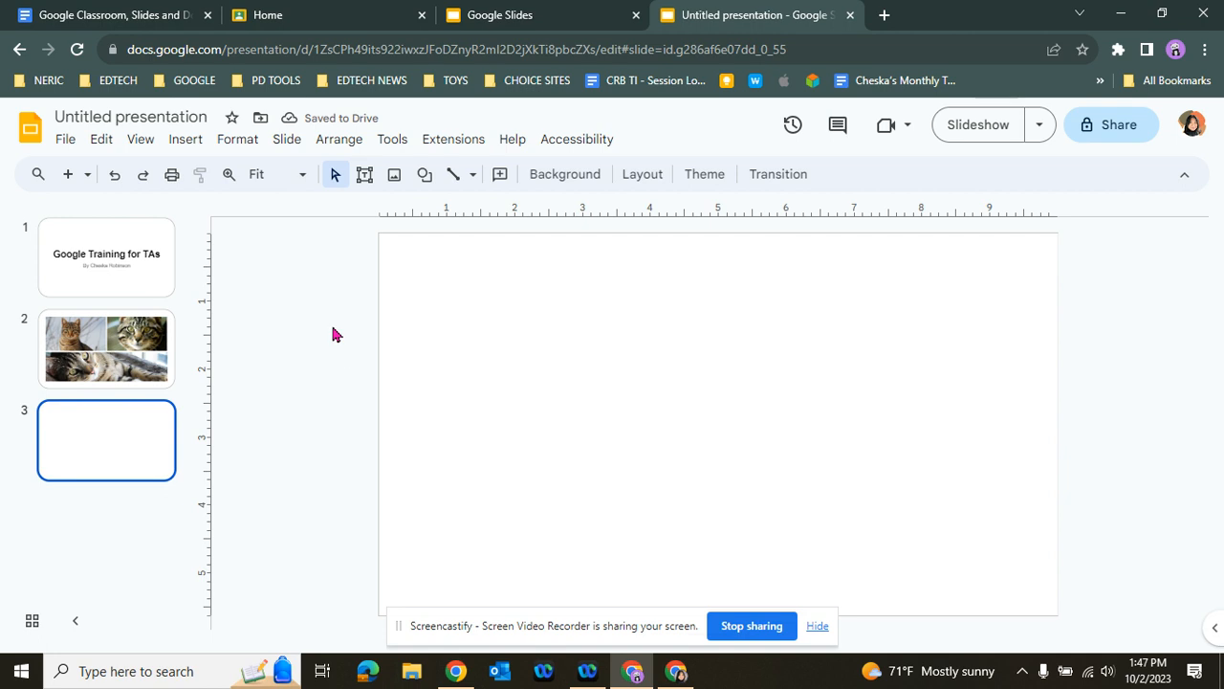
left_click(176, 151)
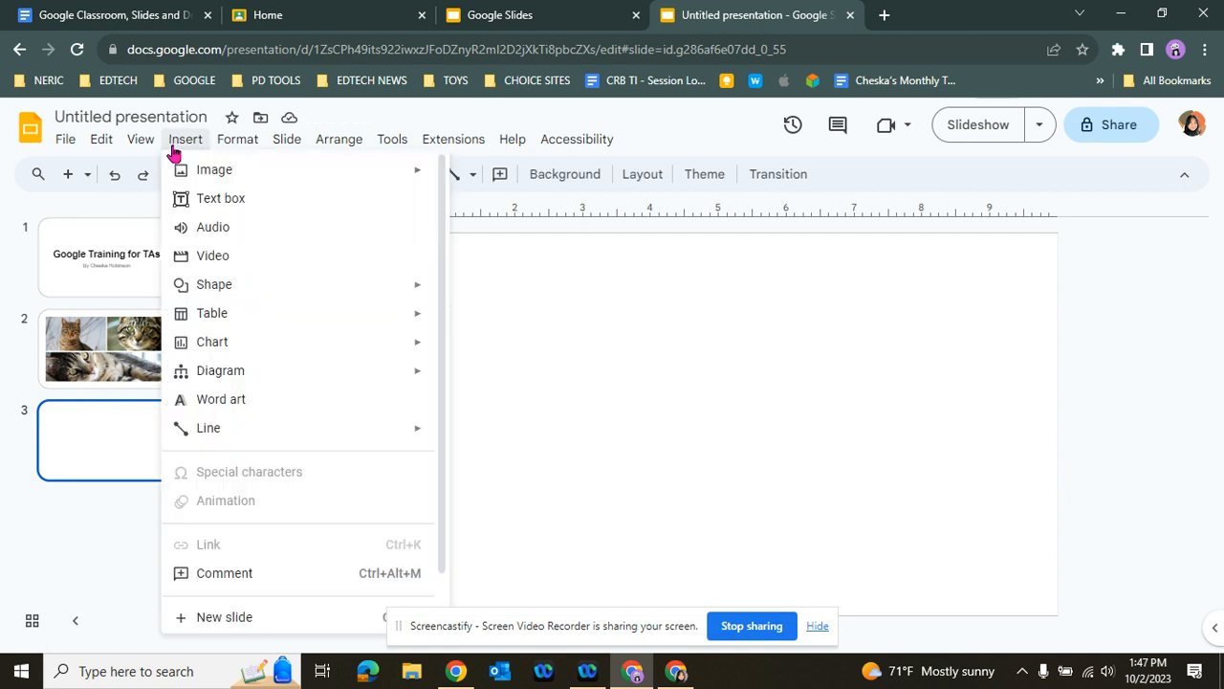
left_click(260, 258)
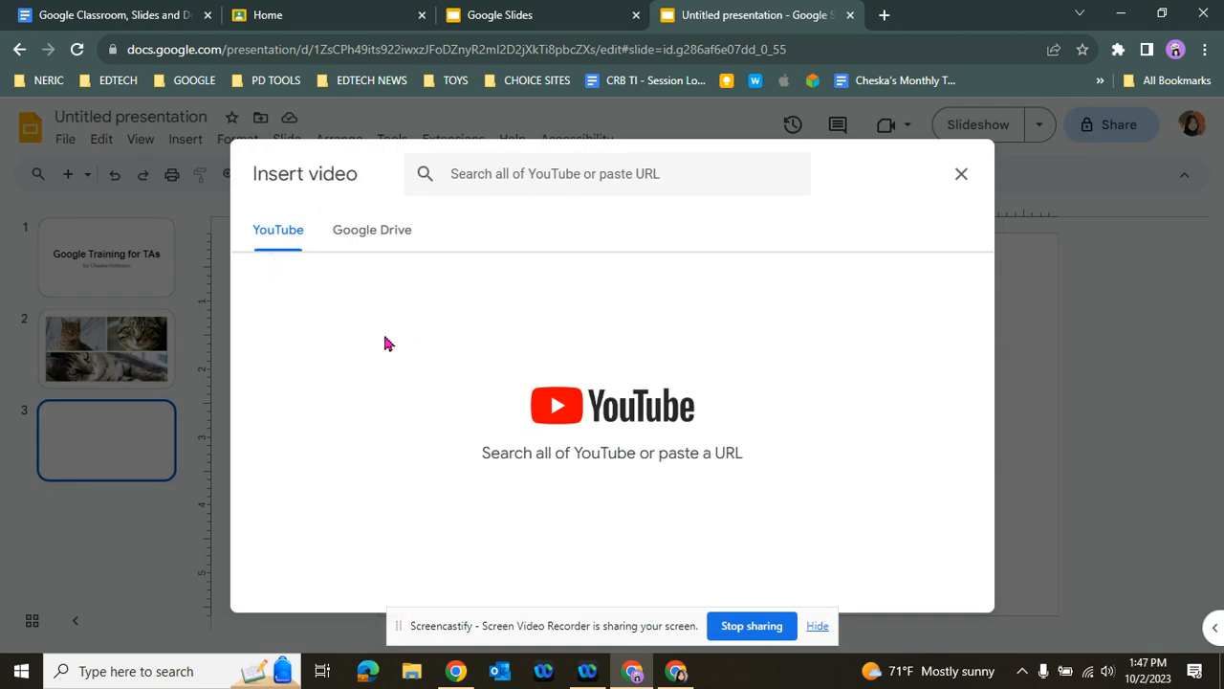
Step: View the Google Drive video source, return to YouTube, and search it for "cats of the wild"
left_click(383, 232)
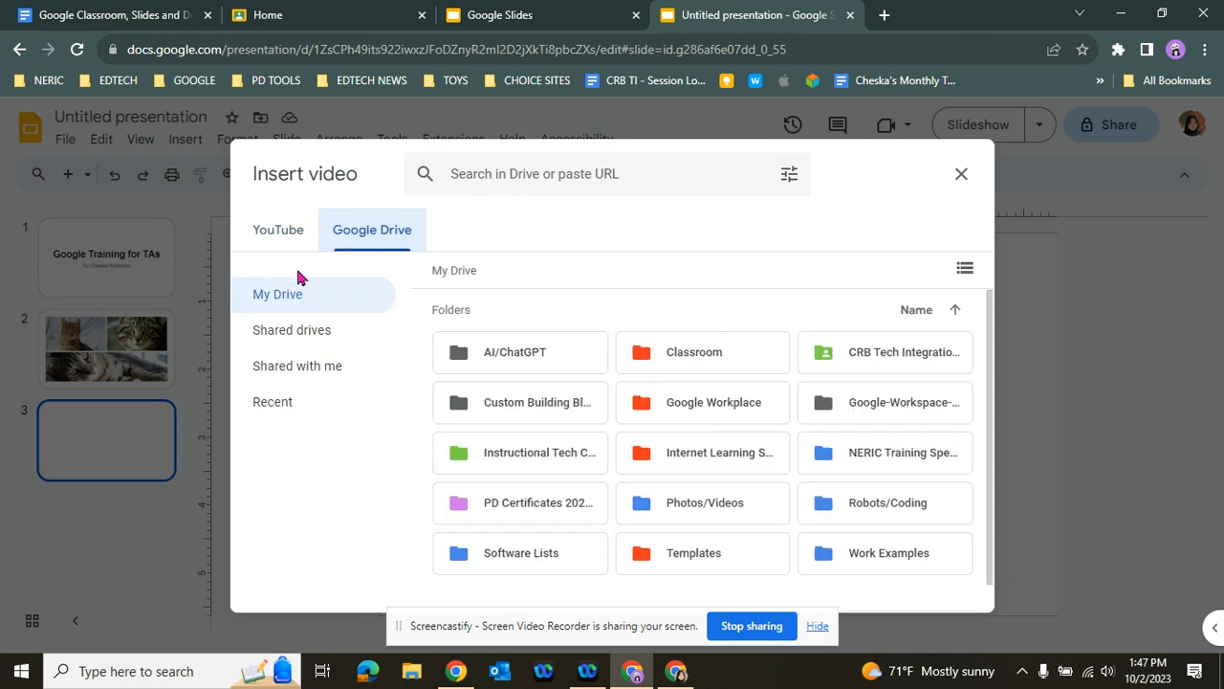
left_click(291, 237)
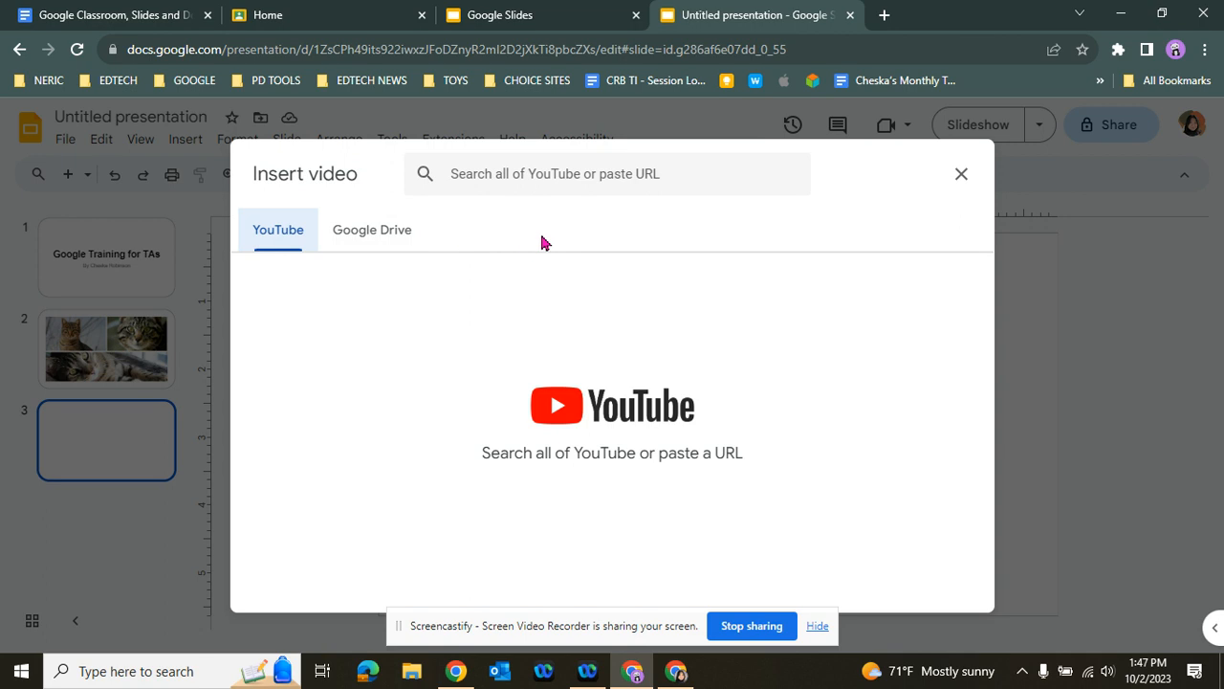
left_click(539, 176)
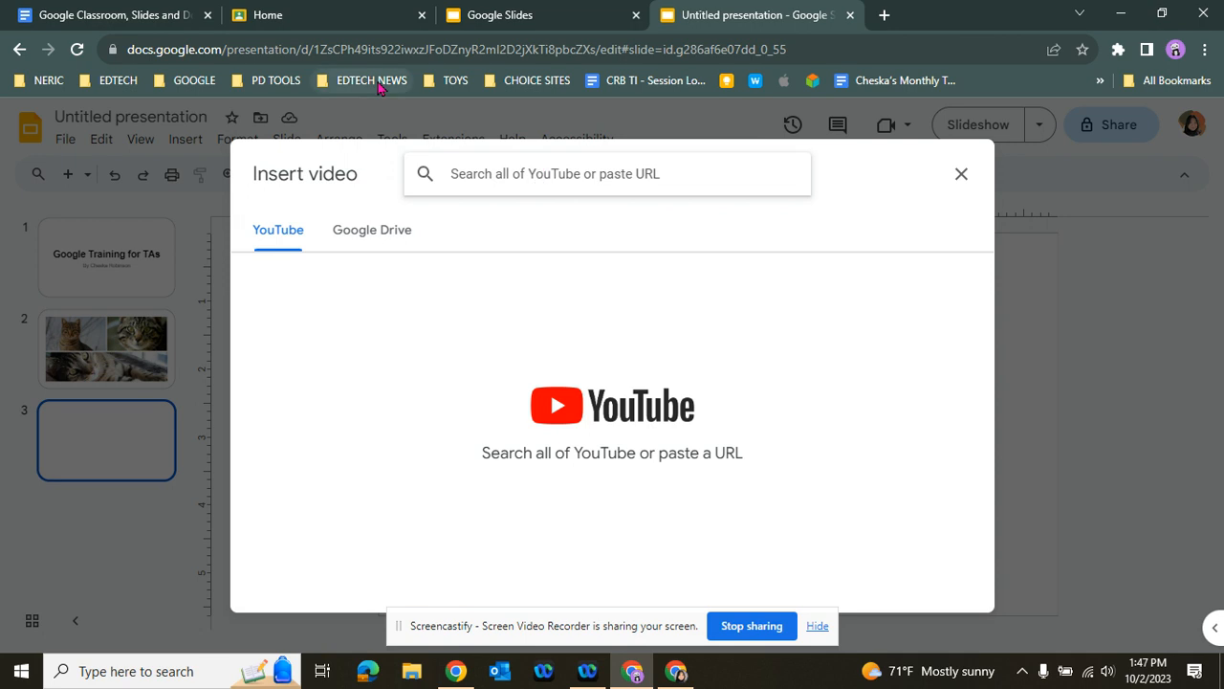
type("cats")
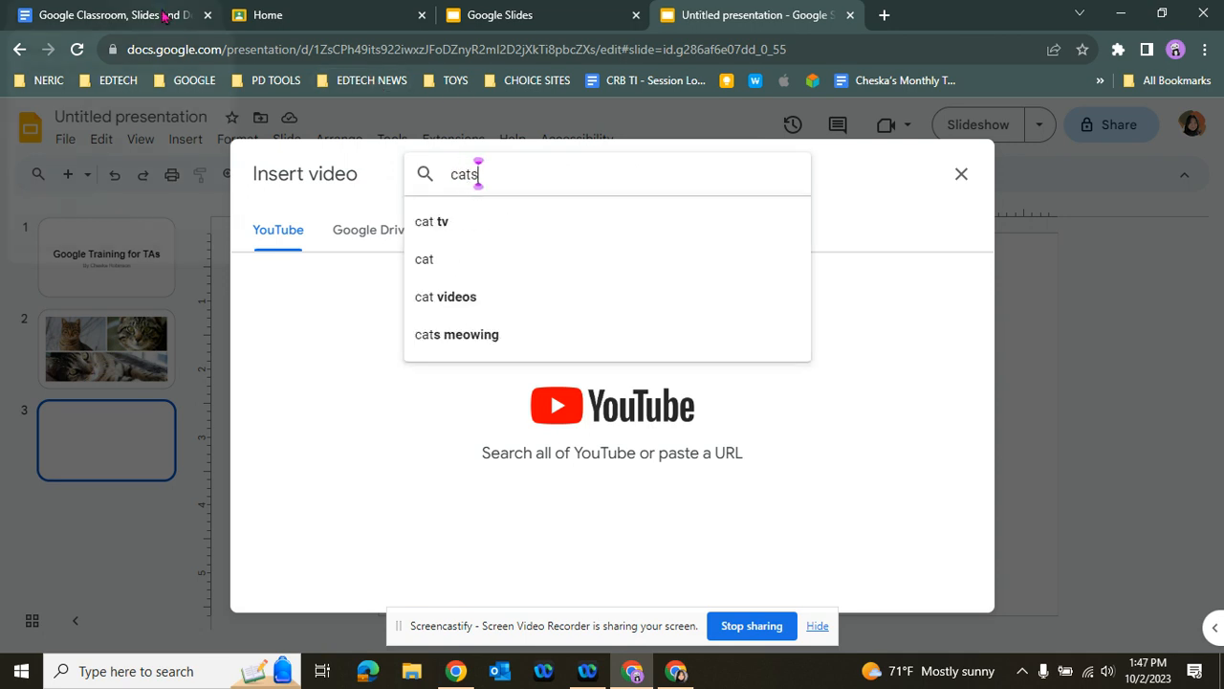
type(" of the wild")
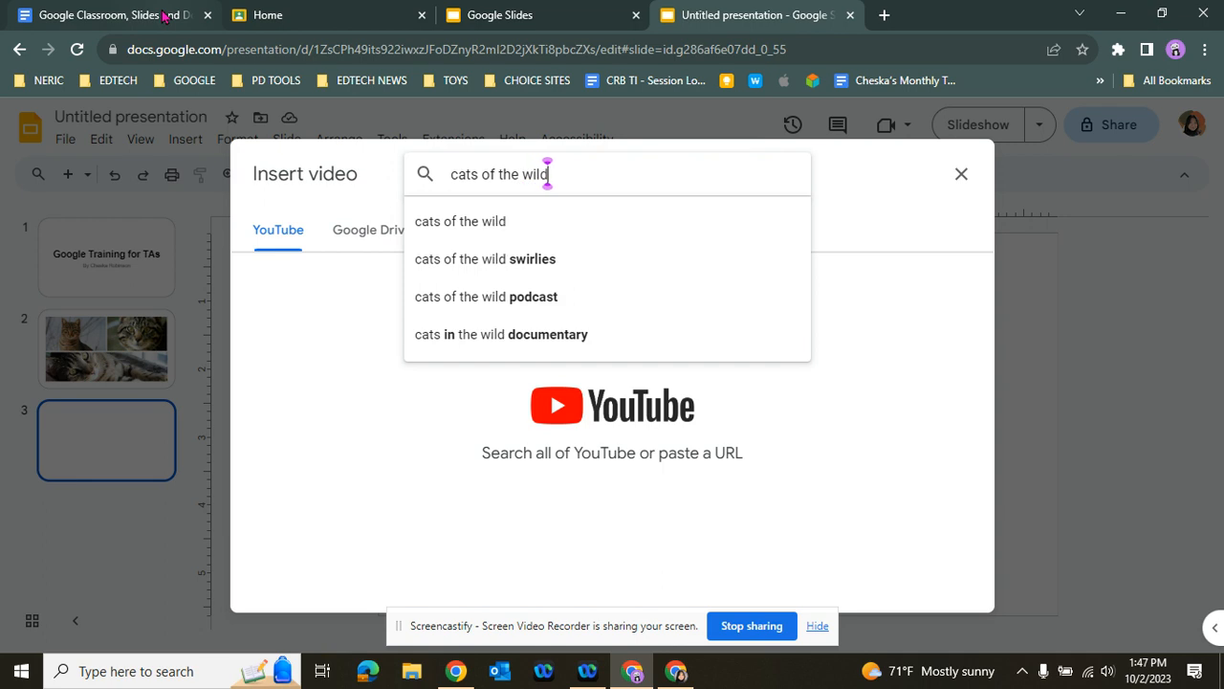
key("Return")
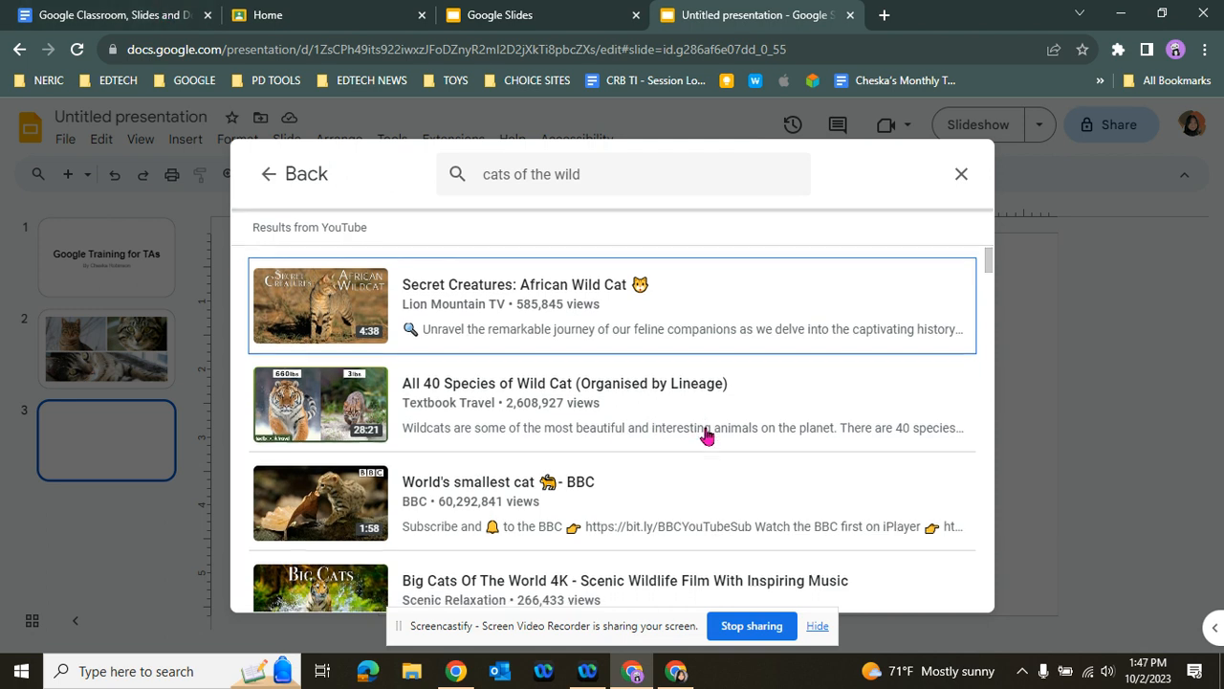
scroll(705, 432, "down", 1)
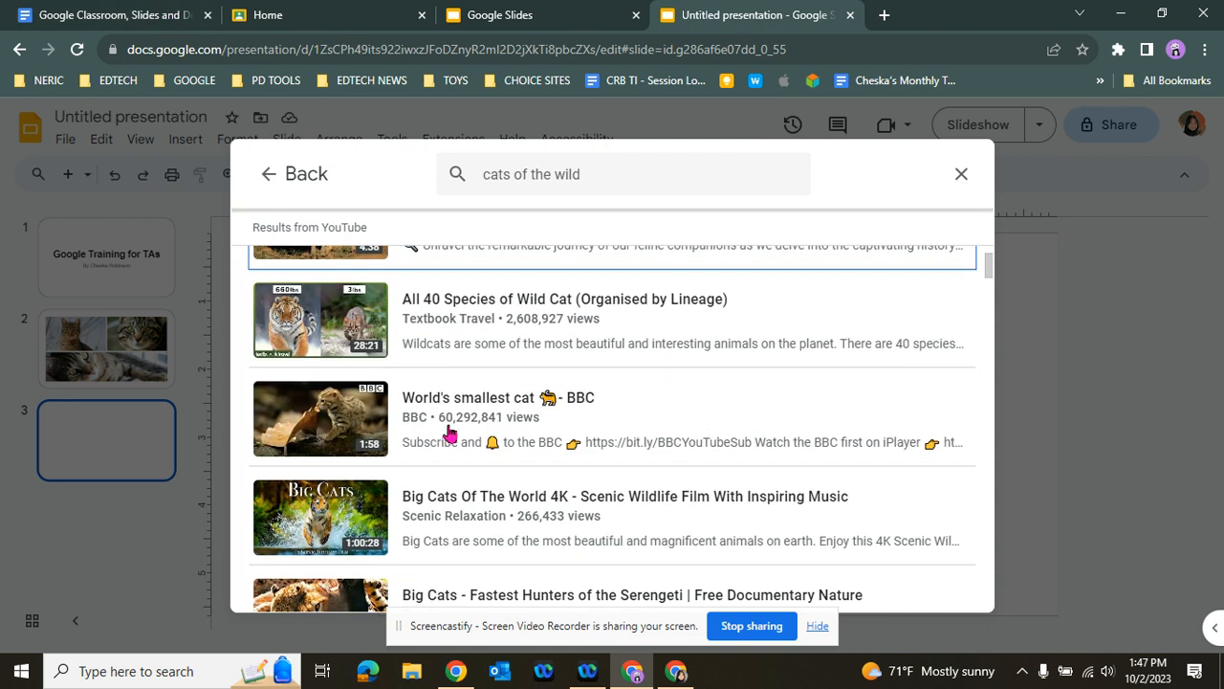